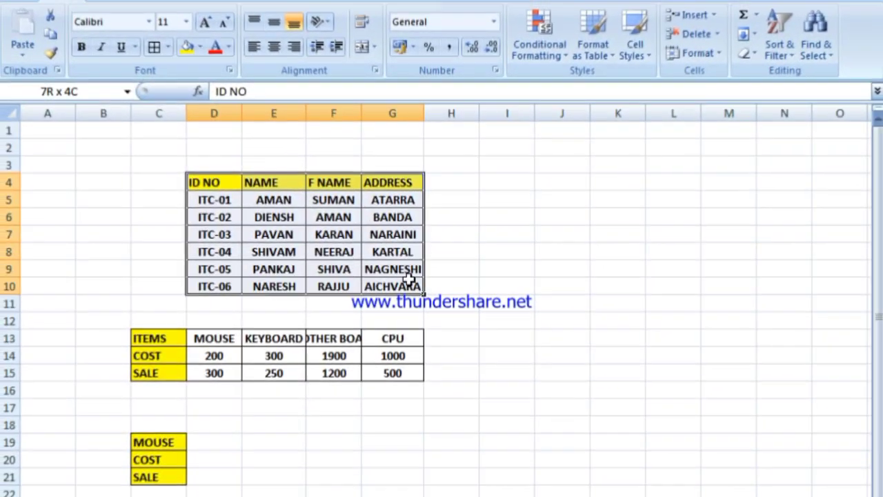
Step: Merge and centre the two rows above the ID NO table and enter the title VLOOKUP
drag(205, 183, 414, 284)
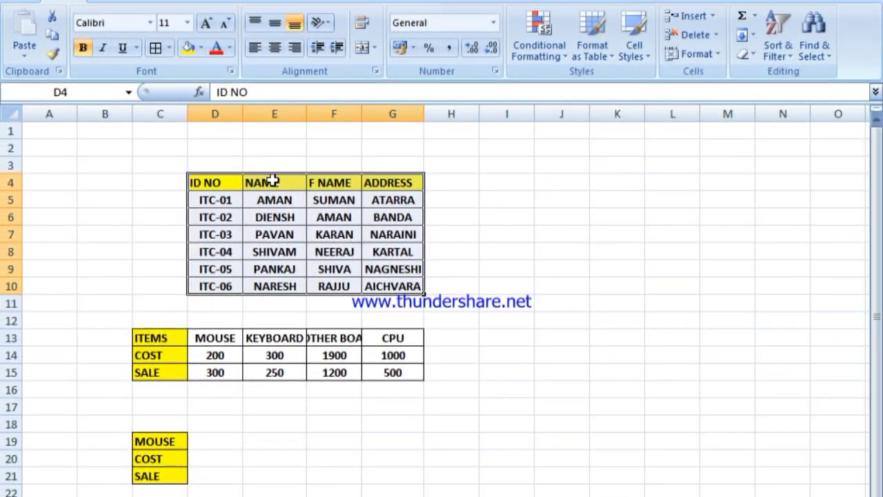
drag(218, 147, 371, 148)
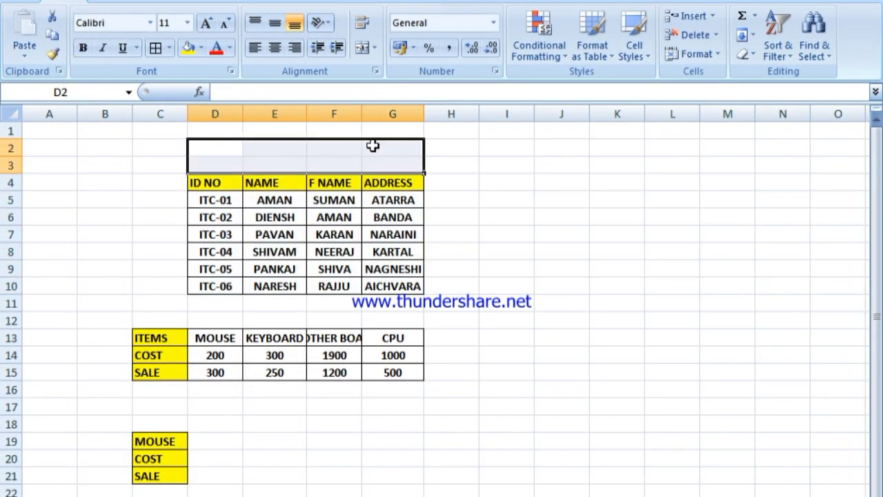
click(362, 48)
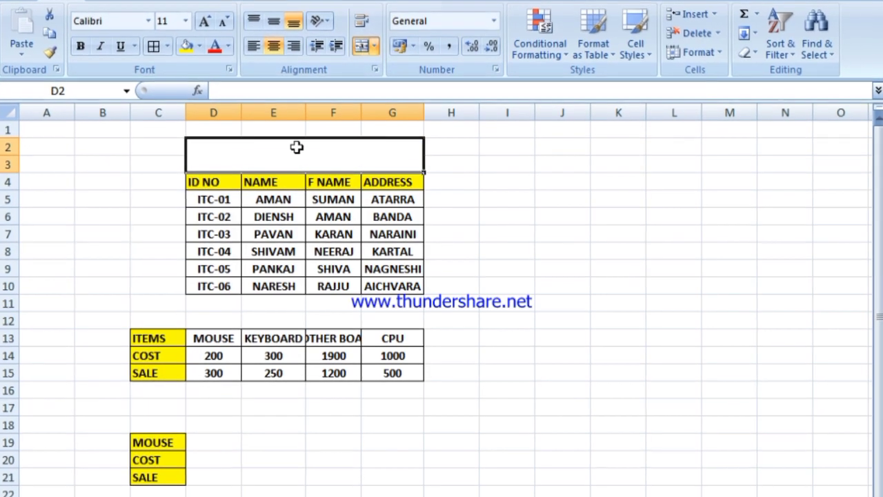
text(VLOOKUP)
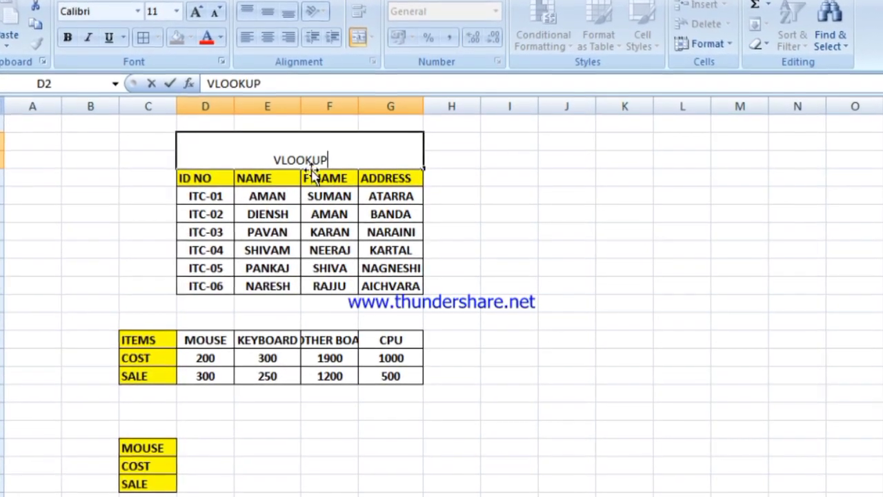
click(507, 232)
Step: Make the VLOOKUP title larger and bold, with white text on a dark blue fill
click(345, 149)
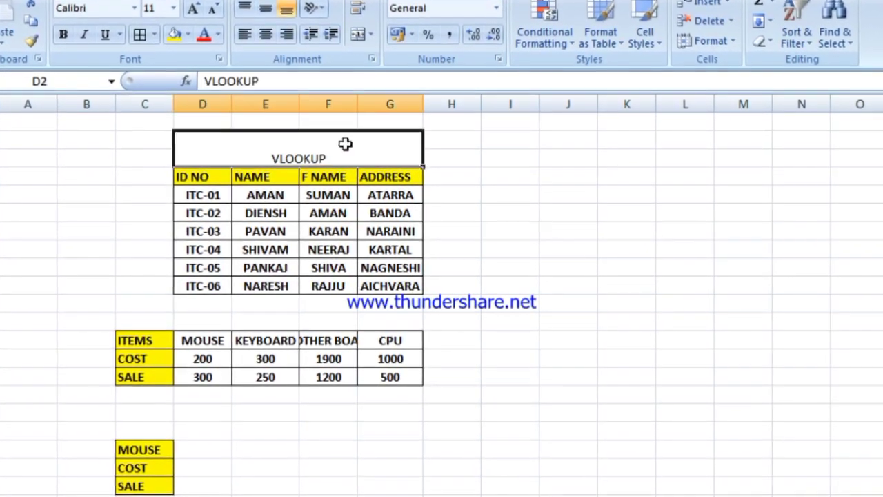
click(191, 7)
click(192, 7)
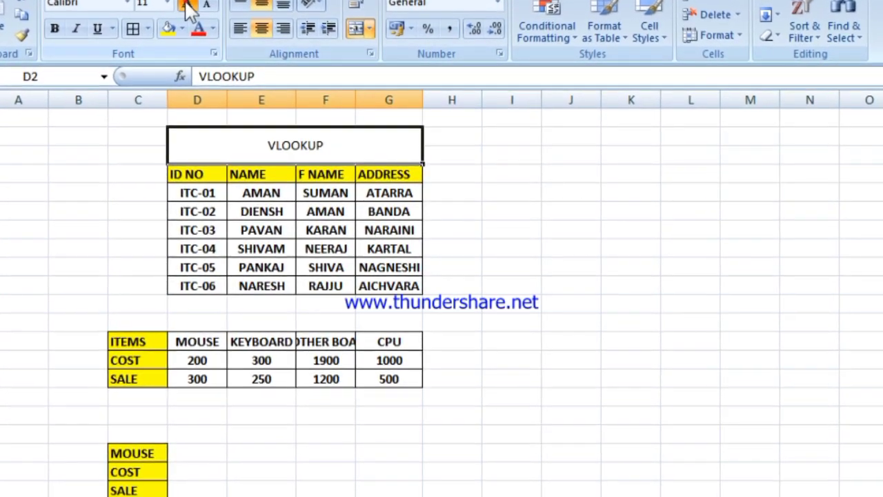
click(191, 7)
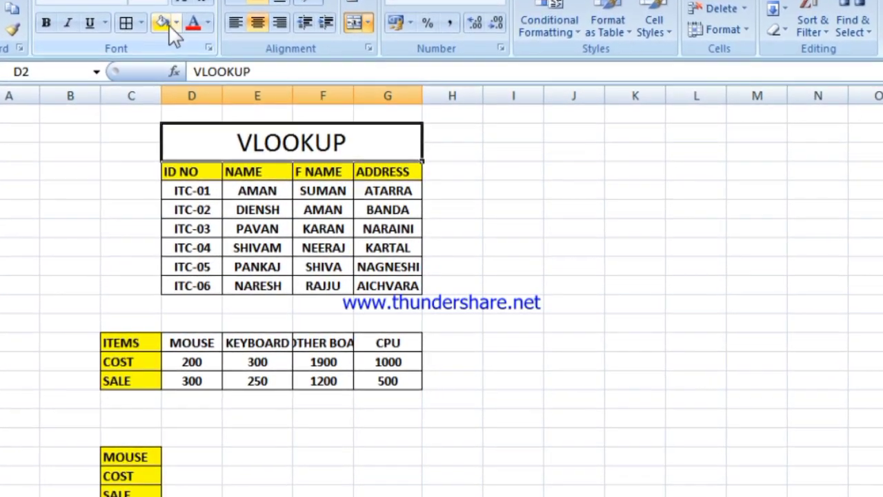
click(167, 26)
click(43, 21)
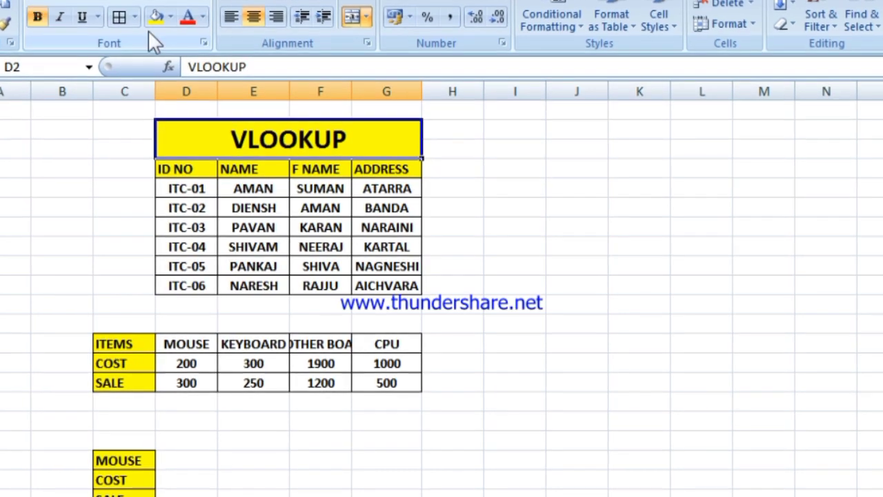
click(169, 15)
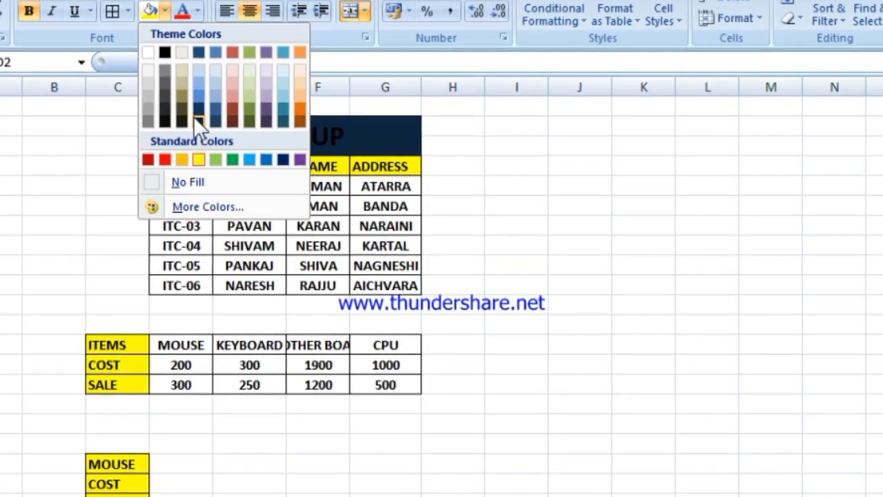
click(195, 116)
click(196, 9)
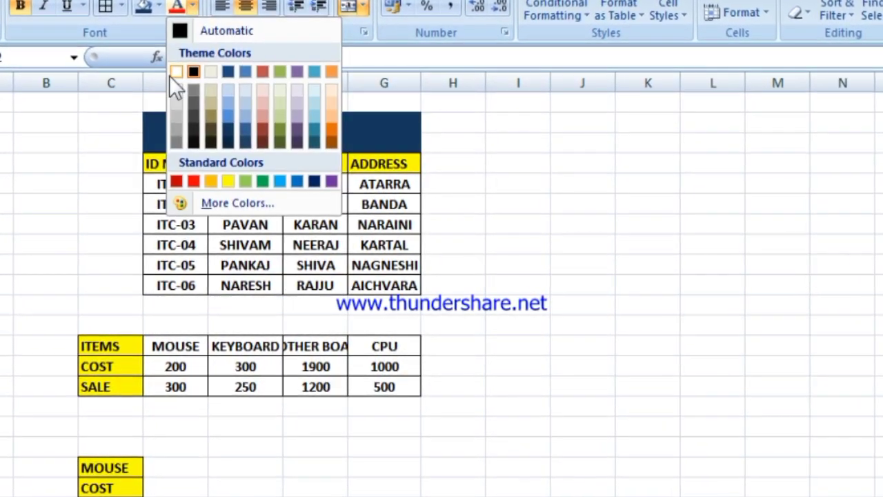
click(171, 73)
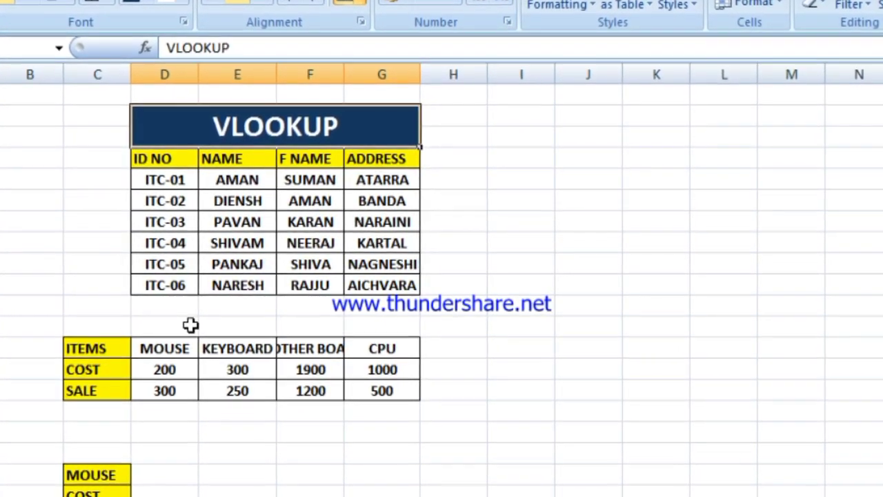
click(173, 345)
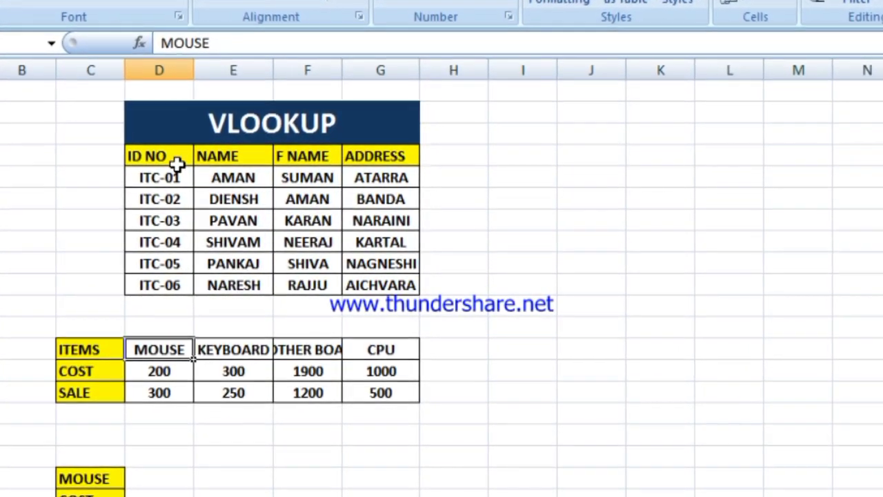
Step: Copy the ID NO, NAME and F NAME headers down column J to form a lookup box
click(178, 160)
key(ctrl+c)
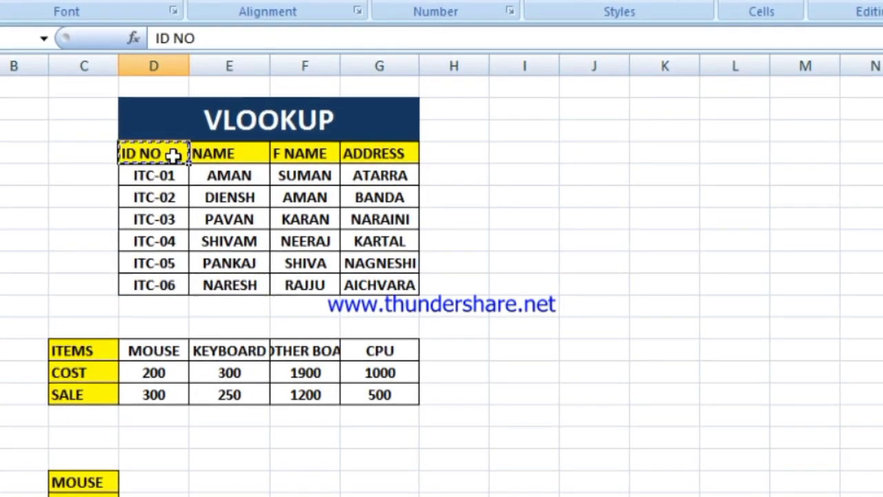
click(595, 195)
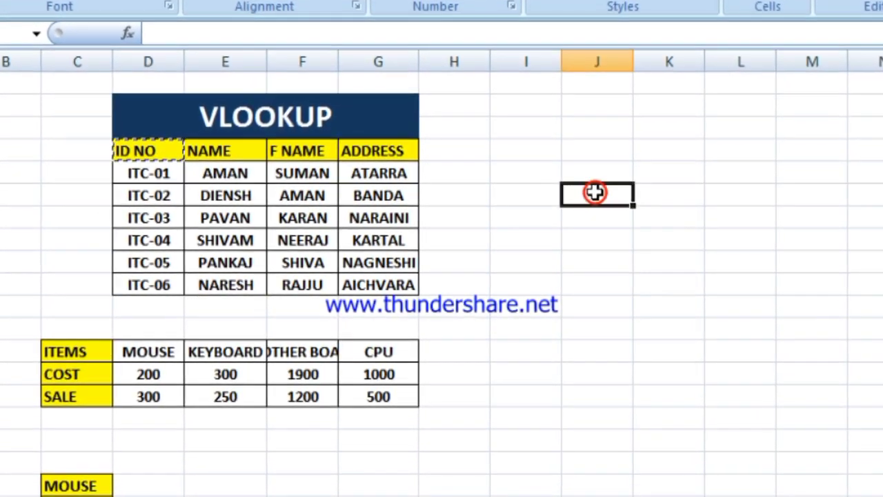
key(ctrl+v)
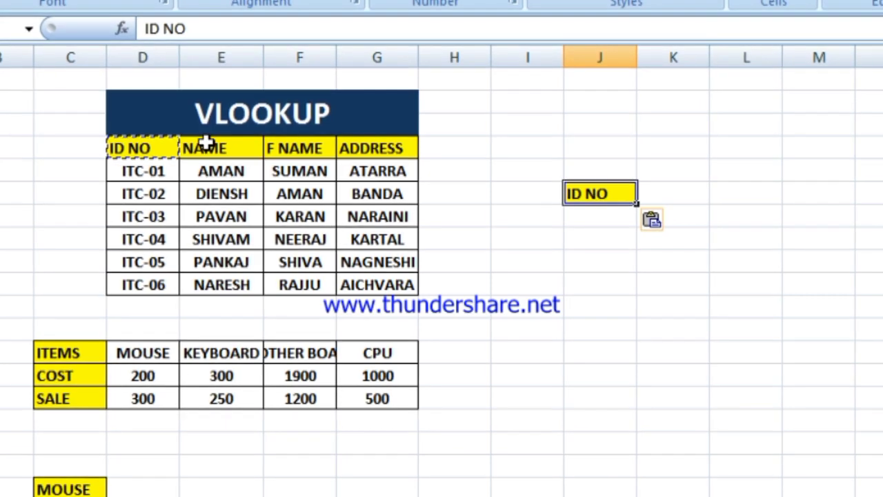
click(208, 145)
key(ctrl+c)
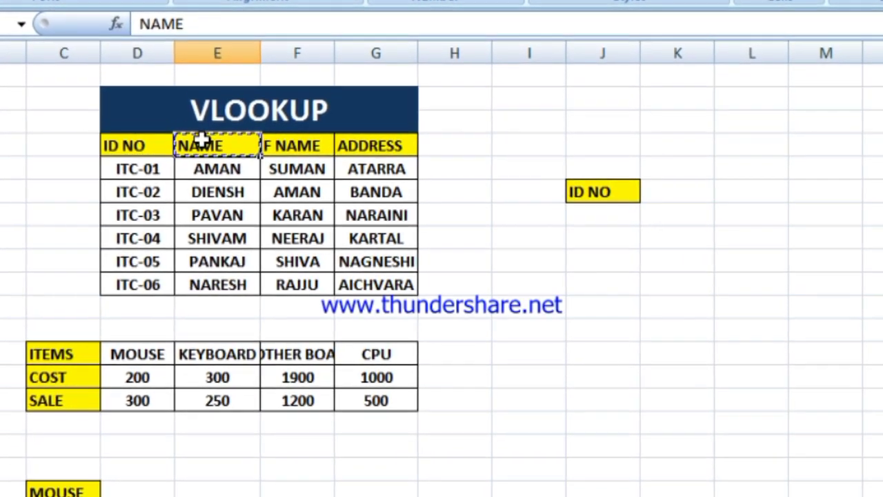
click(588, 214)
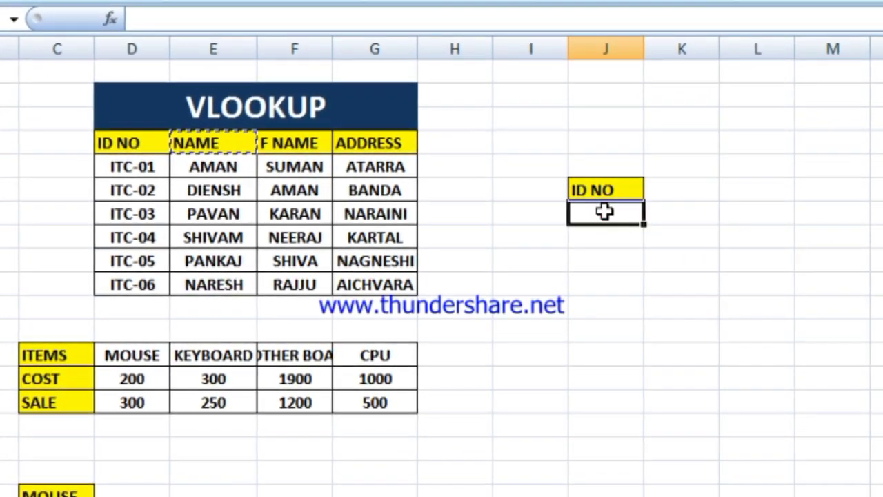
key(ctrl+v)
click(298, 142)
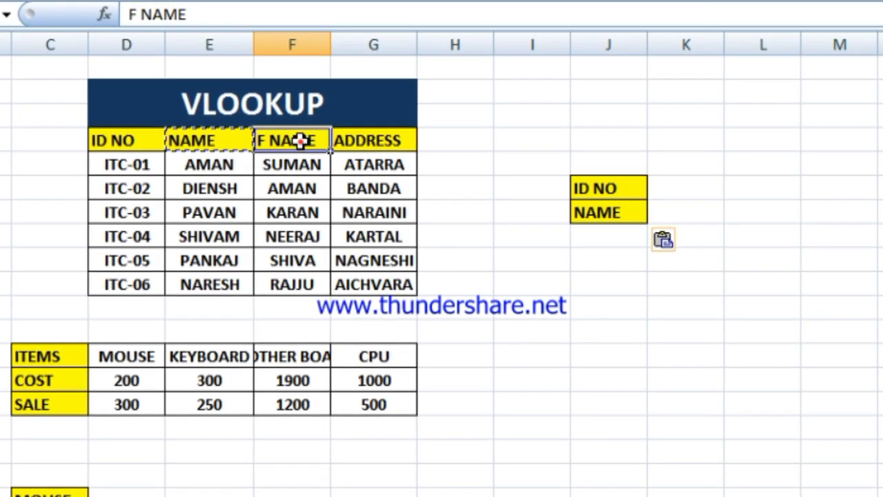
key(ctrl+c)
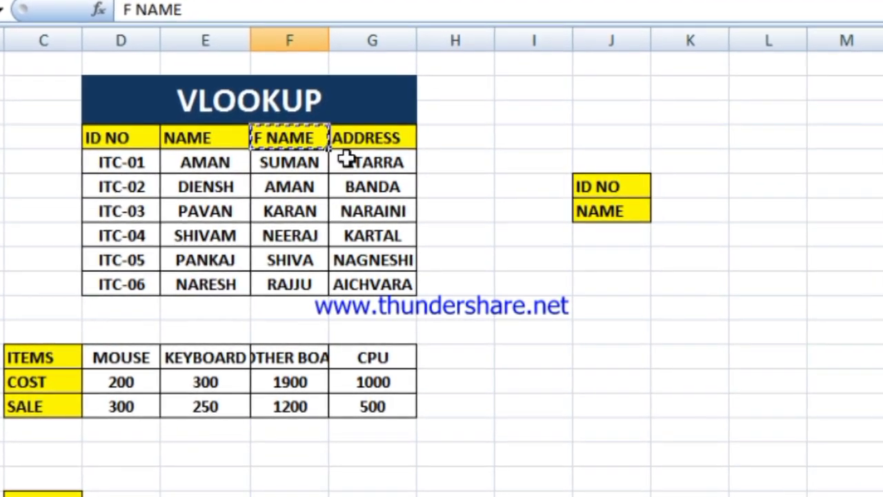
click(614, 220)
click(614, 227)
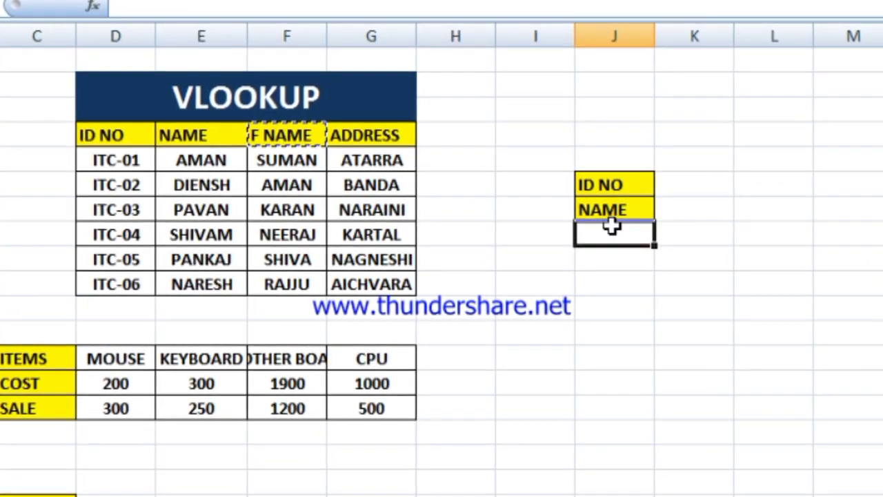
key(ctrl+v)
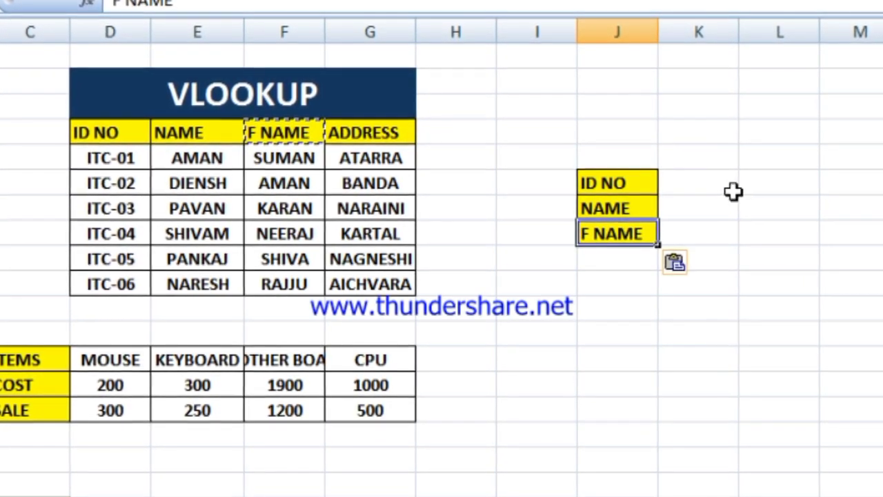
Step: Copy the ID ITC-01 from the table into the cell beside ID NO
click(714, 190)
click(77, 156)
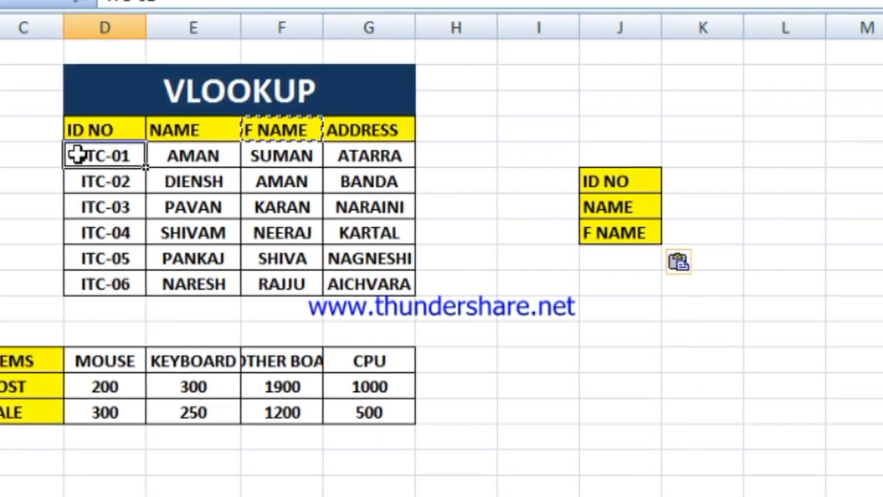
key(ctrl+c)
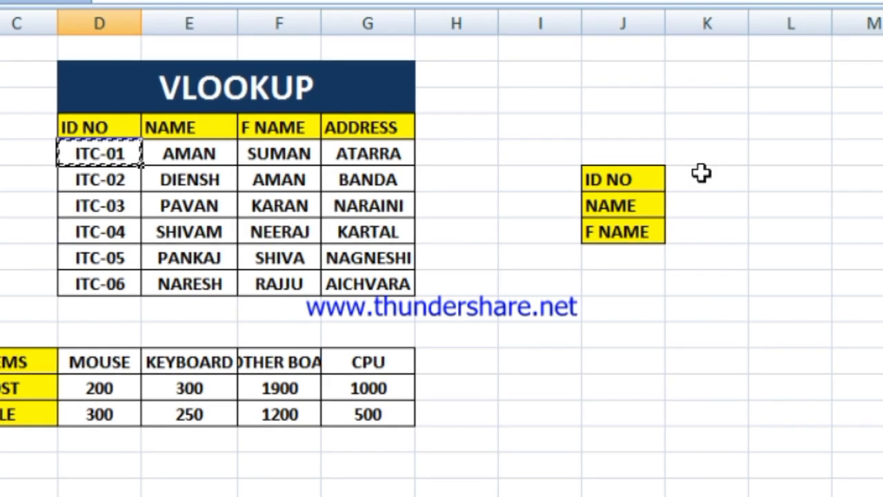
click(701, 174)
key(ctrl+v)
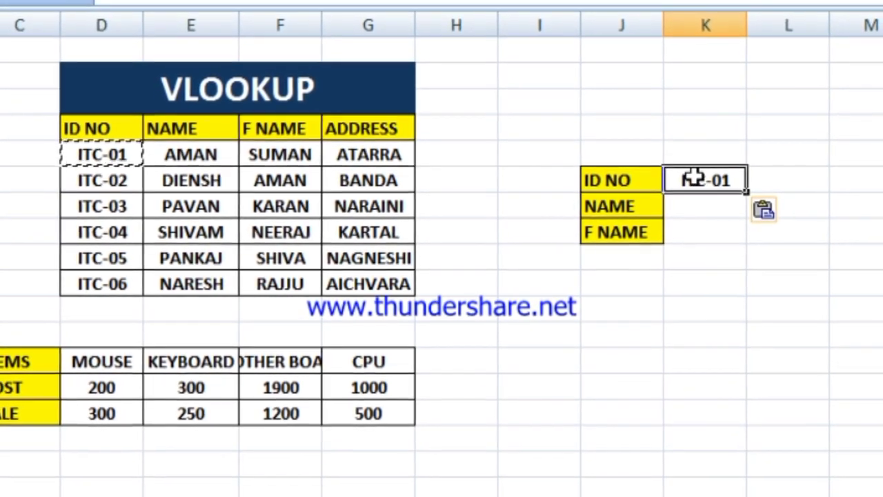
click(718, 203)
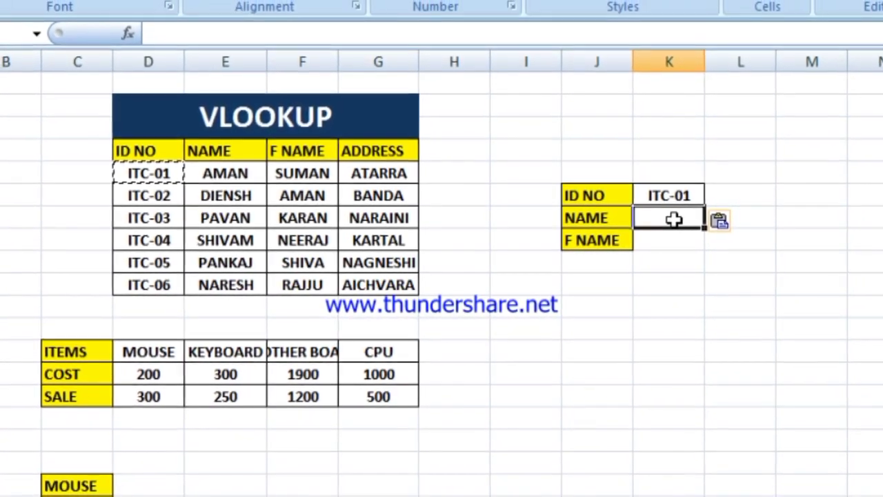
click(649, 197)
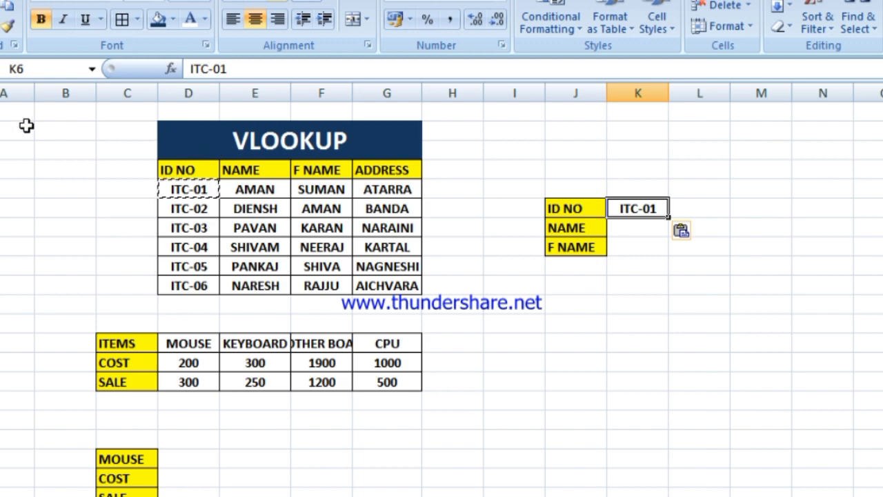
Step: Enter =VLOOKUP(K6,D5:G10,2,0) in the NAME cell so it returns AMAN
drag(26, 125, 773, 118)
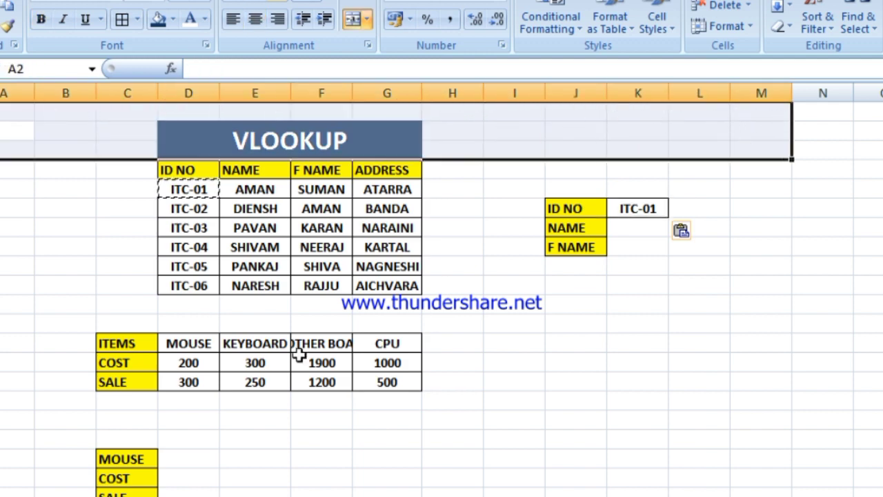
click(201, 319)
drag(14, 181, 43, 491)
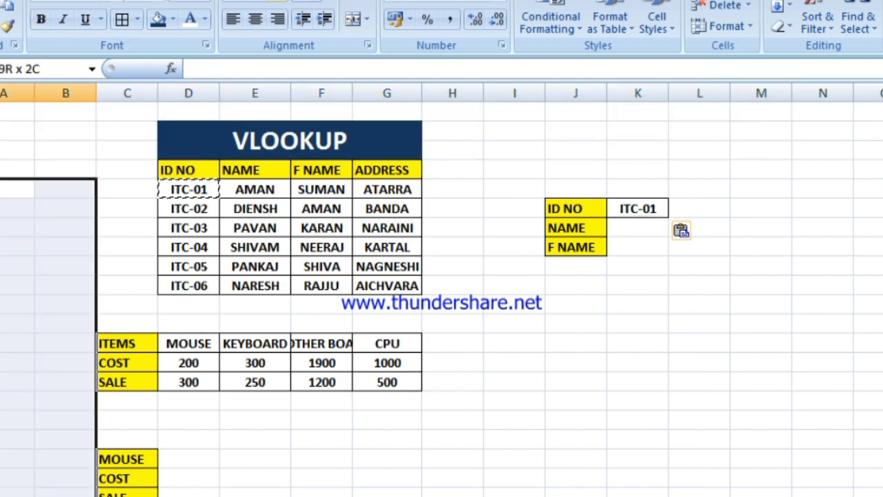
click(647, 228)
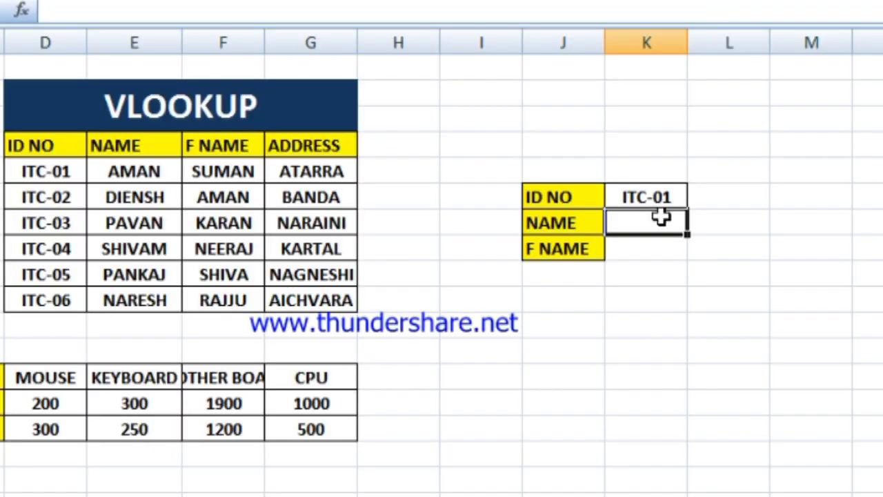
text(=)
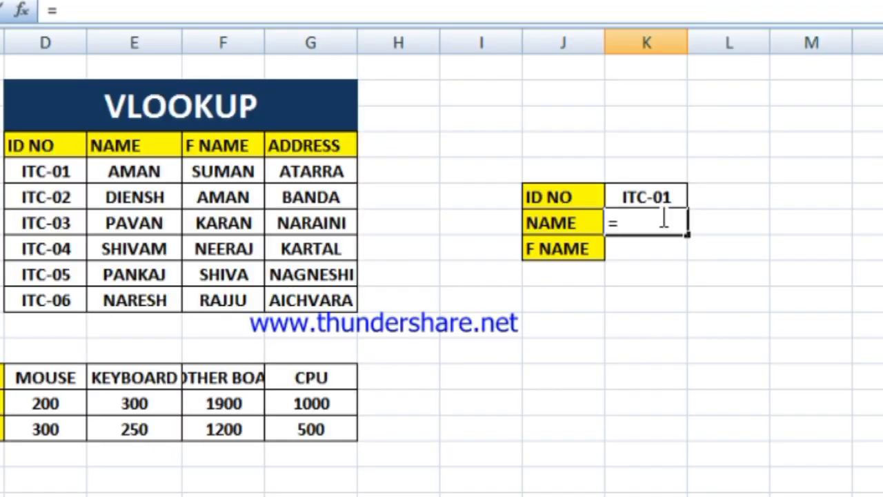
text(VLOOKU)
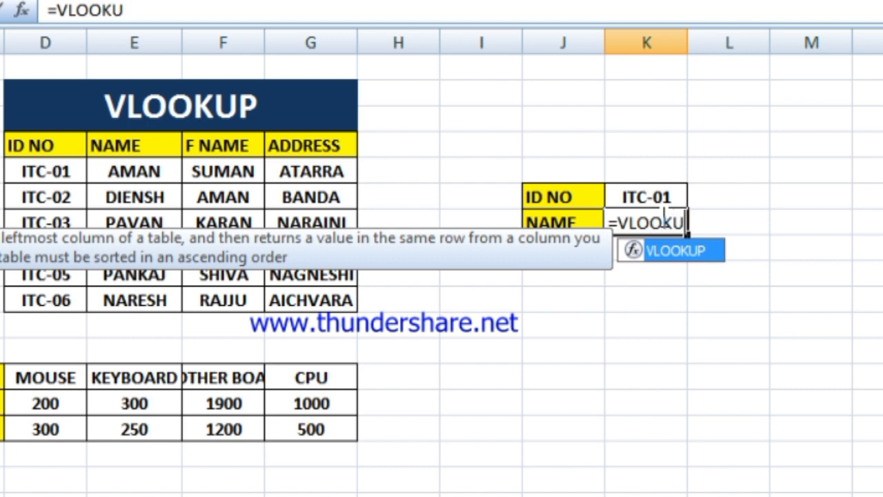
text(P()
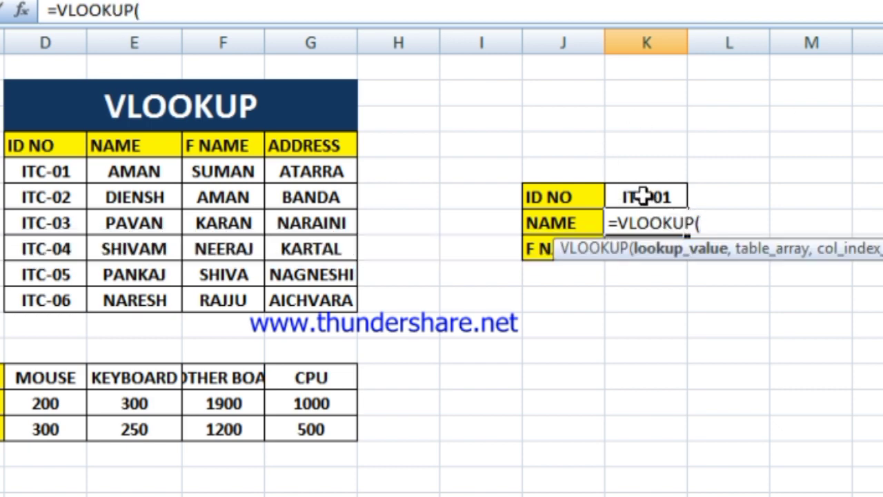
click(644, 197)
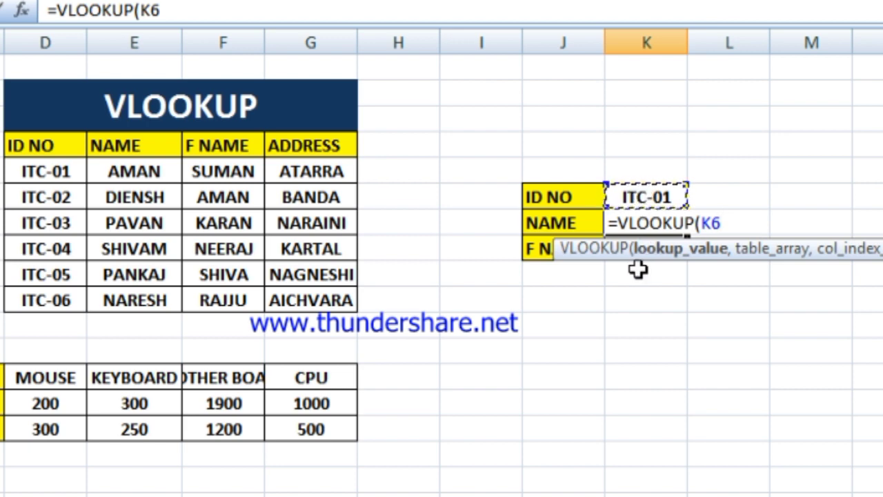
text(,)
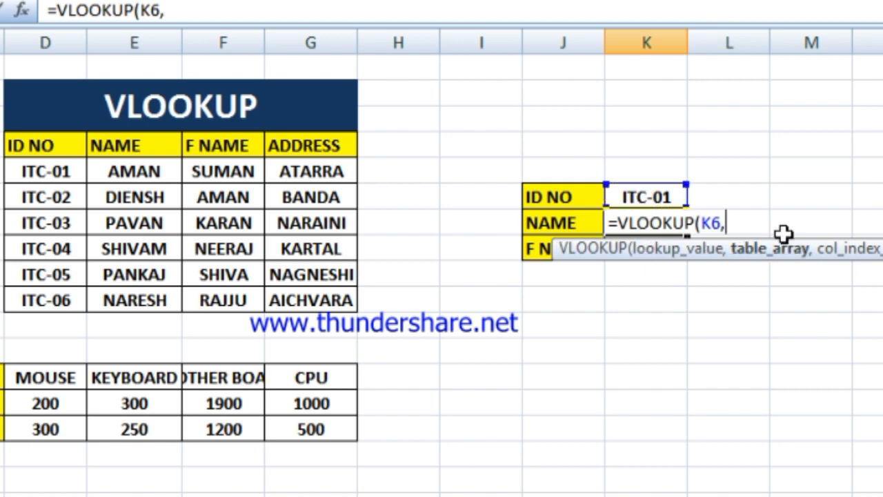
drag(29, 170, 295, 298)
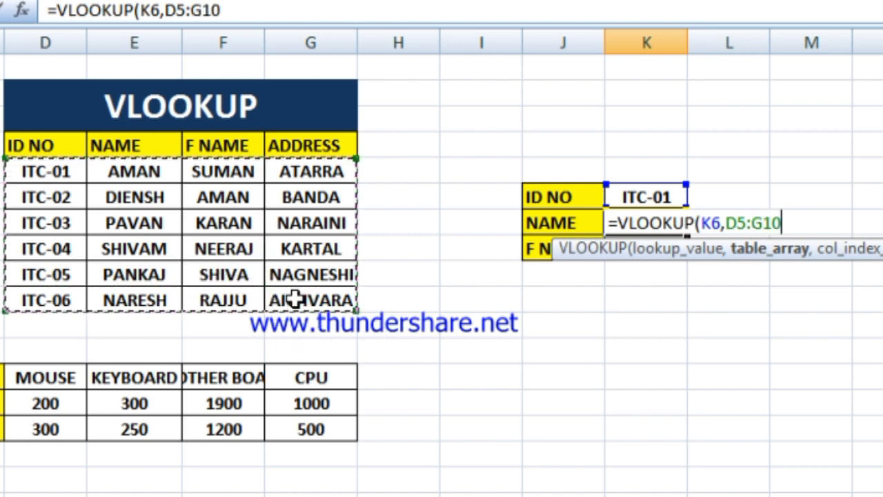
text(,2)
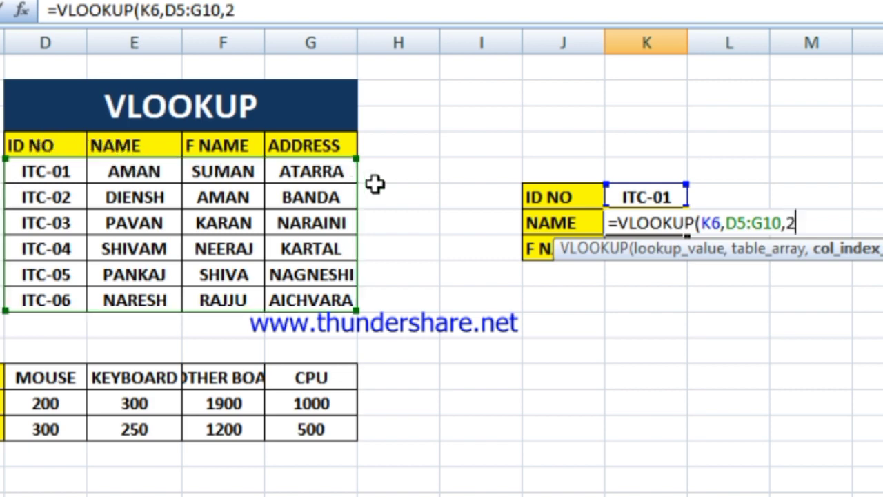
text(,0)
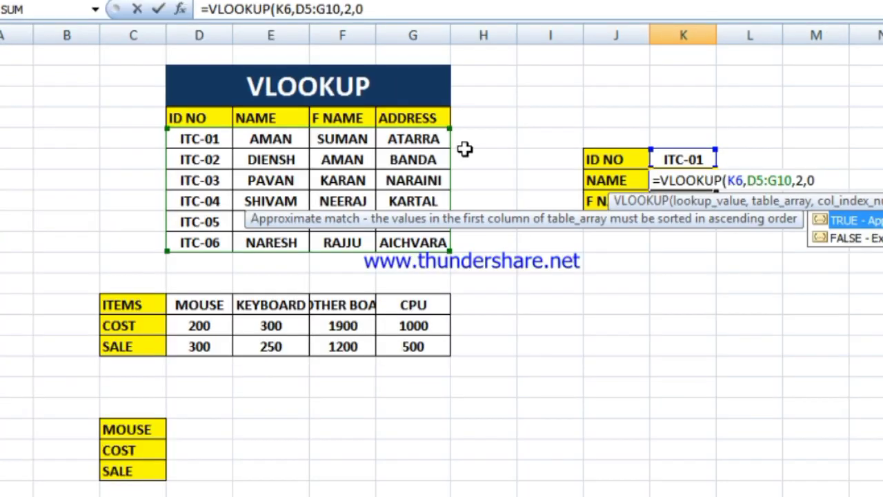
key(Return)
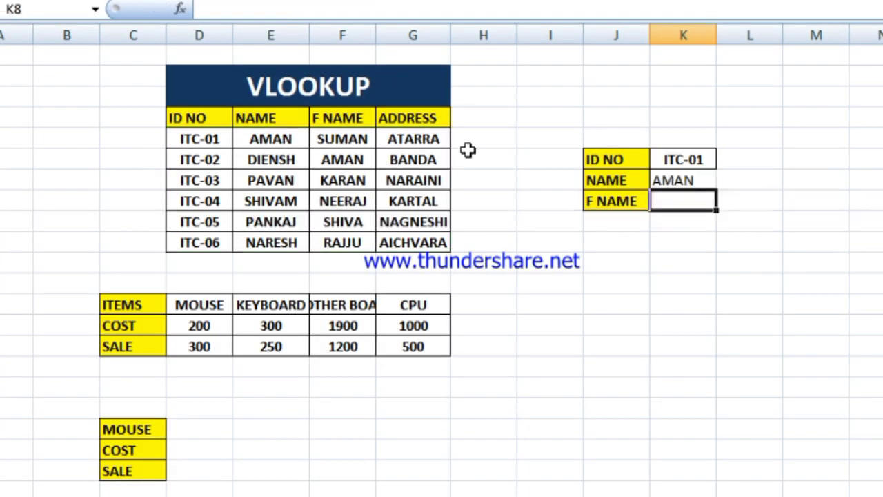
Step: Change the lookup ID to ITC-05 and confirm NAME now returns PANKAJ
click(708, 159)
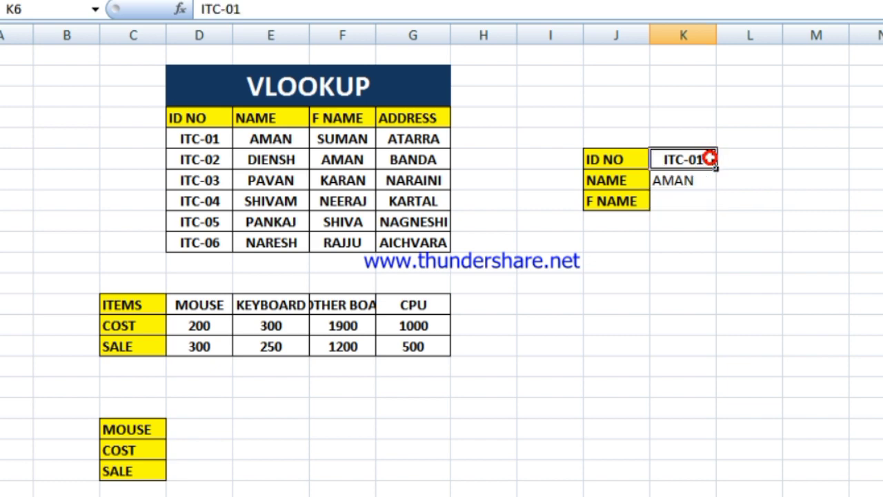
click(708, 284)
click(702, 156)
double_click(702, 158)
key(BackSpace)
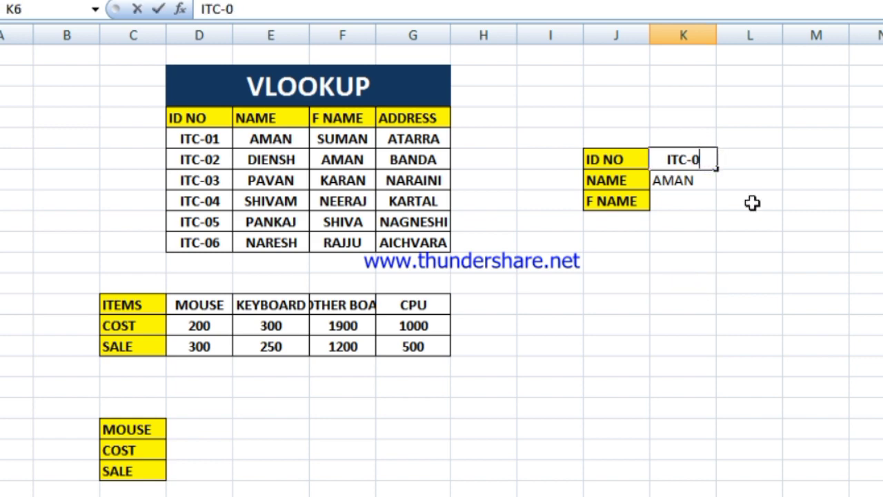
text(5)
key(Return)
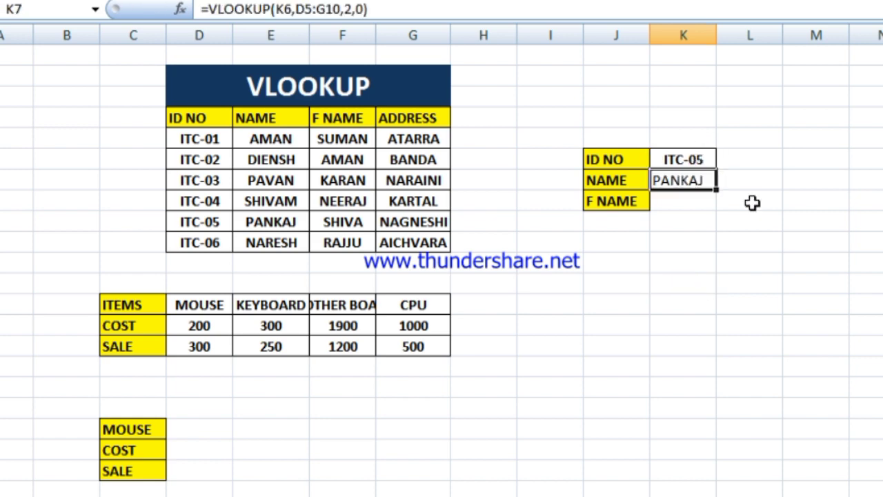
drag(204, 219, 442, 219)
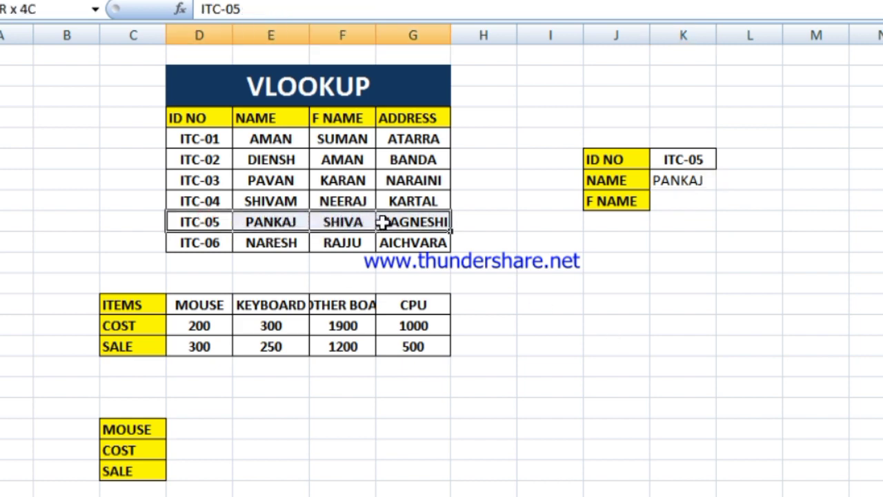
click(690, 201)
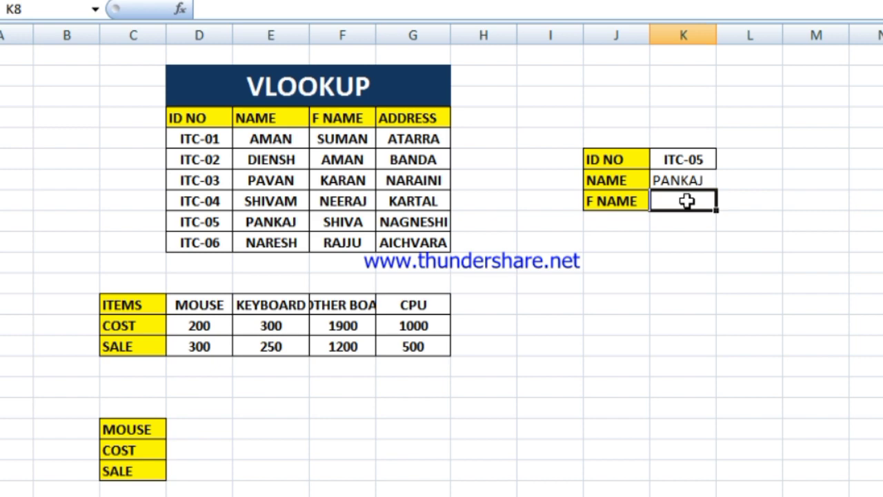
Step: Enter =VLOOKUP(K6,D5:G10,3,0) in the F NAME cell, returning SHIVA
text(=)
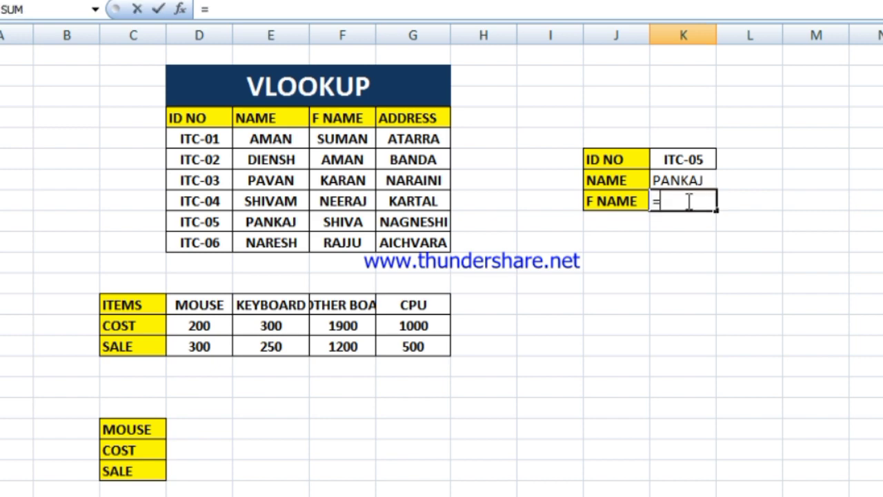
text(V)
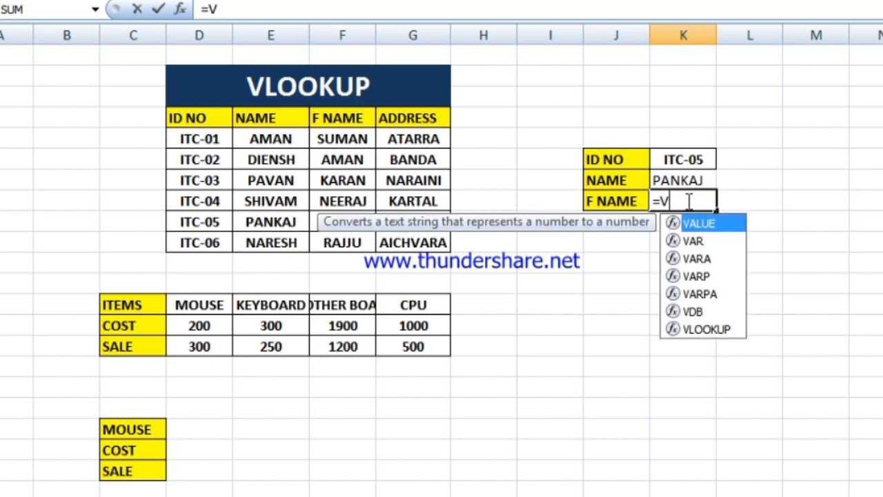
text(OO)
key(BackSpace)
key(BackSpace)
text(L)
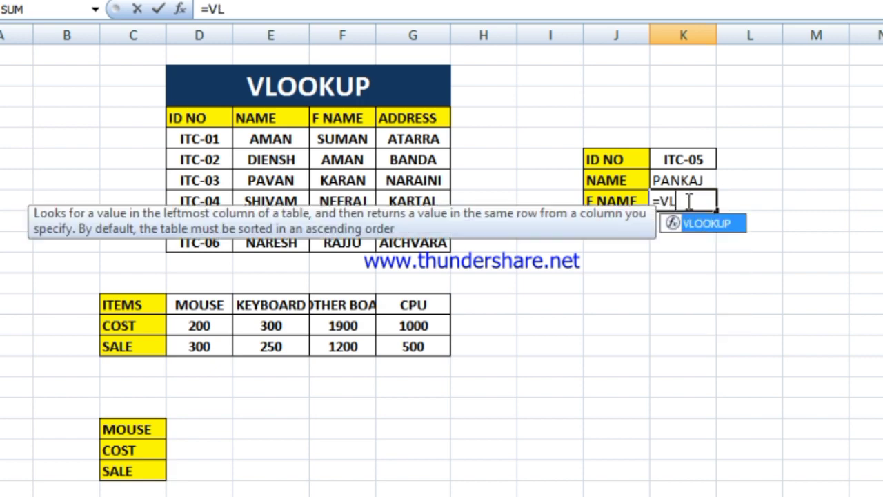
key(Tab)
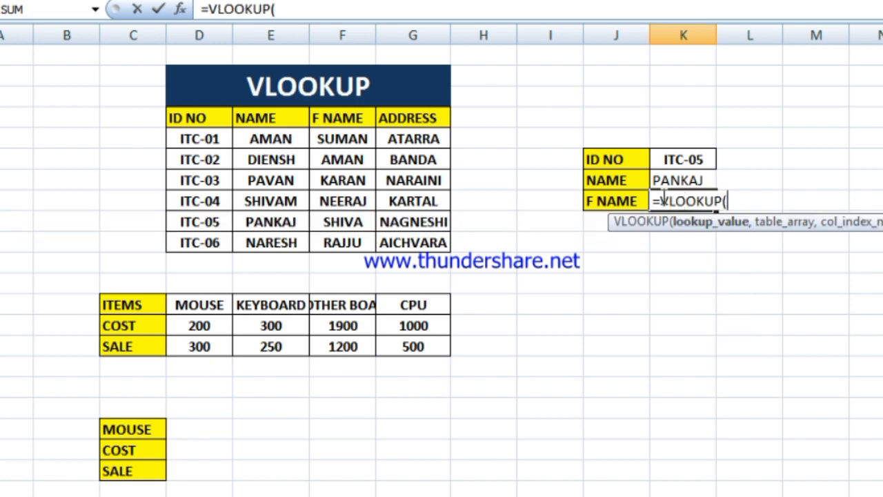
click(696, 159)
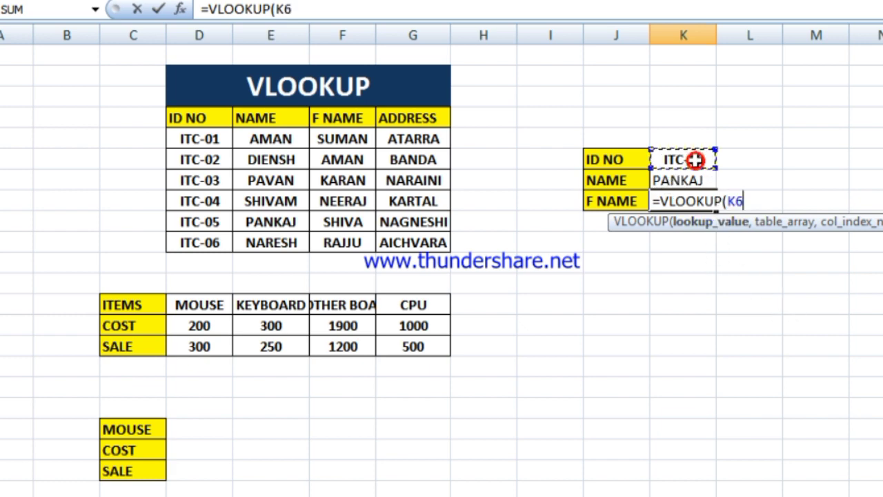
text(,)
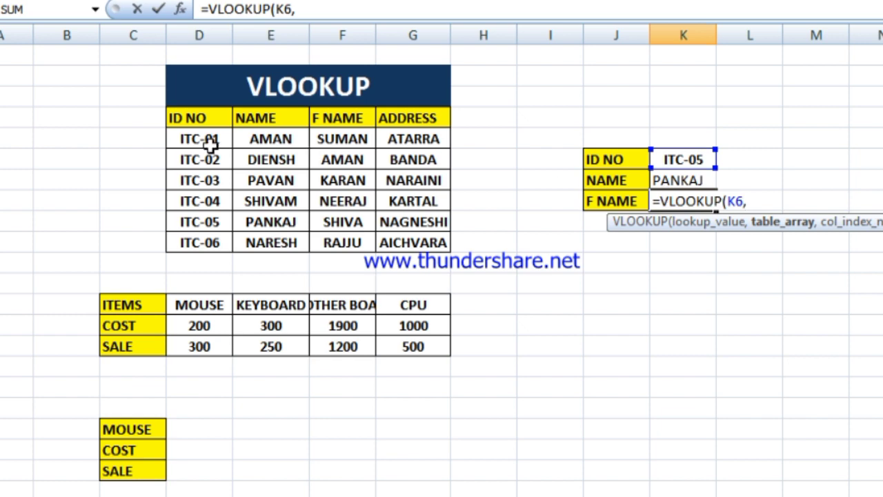
drag(201, 133, 414, 236)
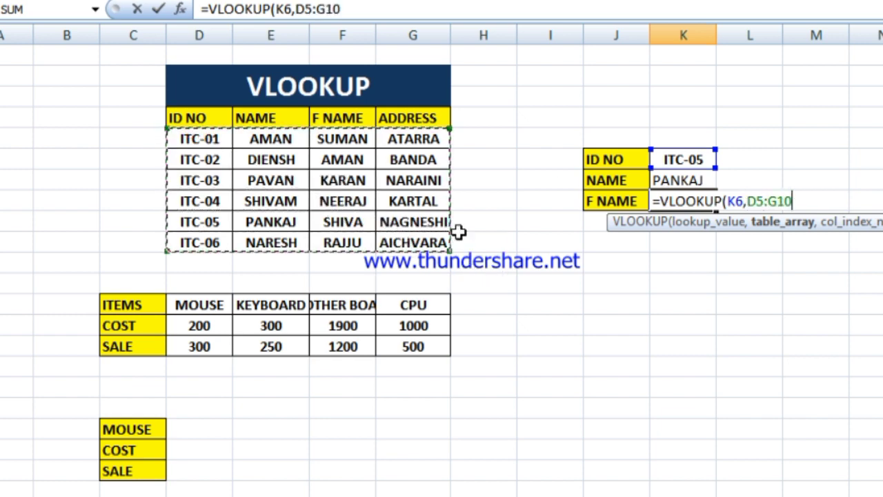
text(,3)
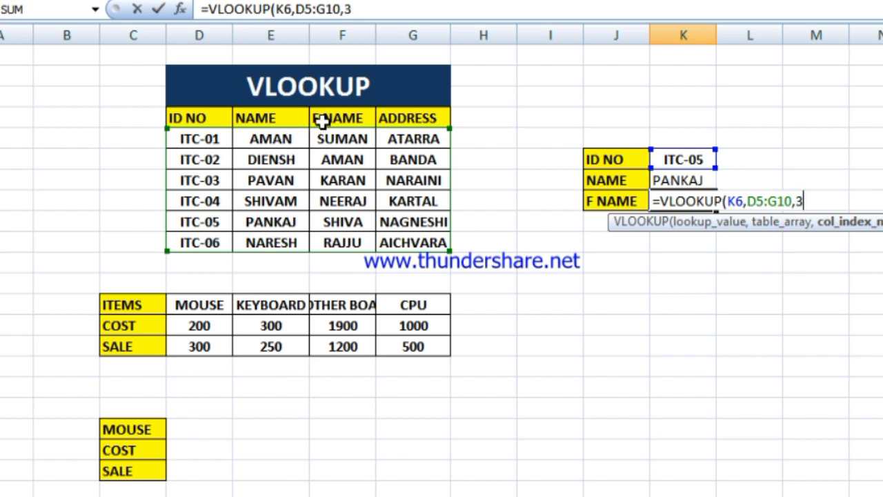
text(,0)
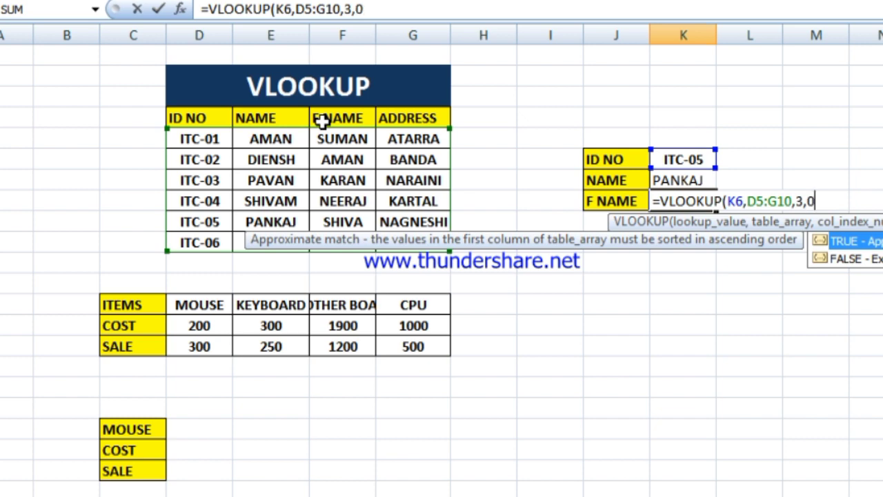
key(Return)
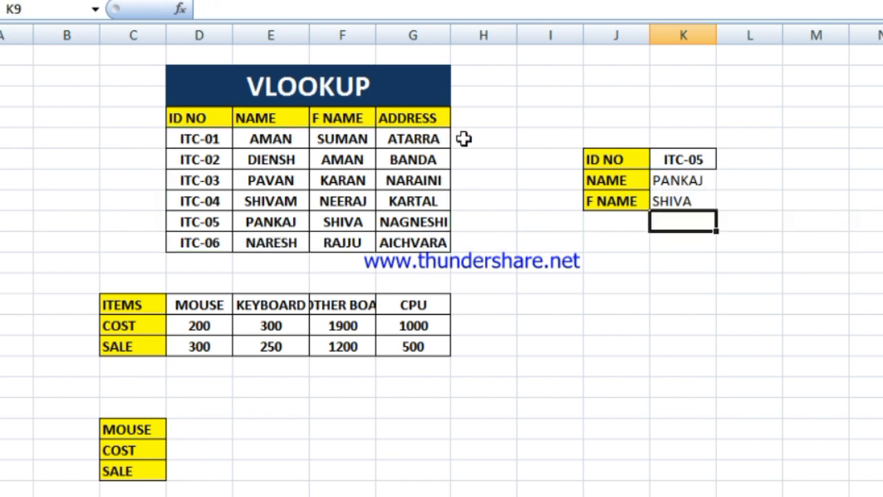
Step: Change the lookup ID to ITC-03 so the results read PAVAN and KARAN
click(697, 159)
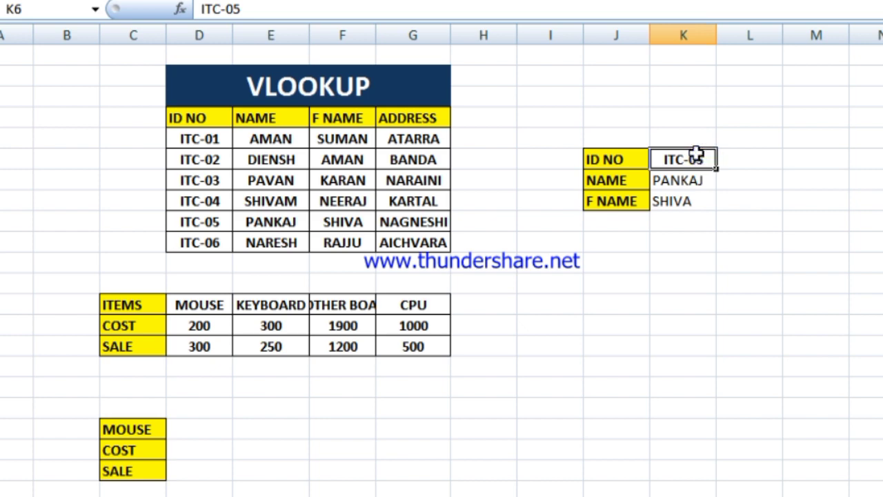
double_click(697, 155)
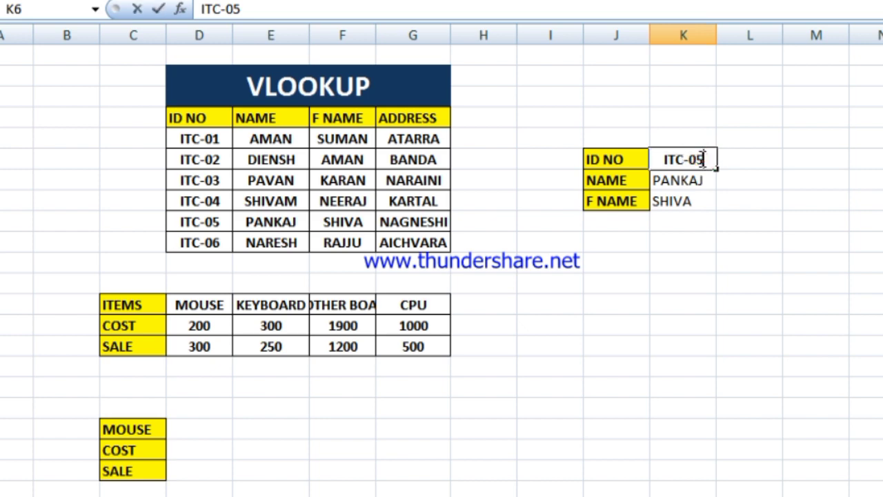
key(BackSpace)
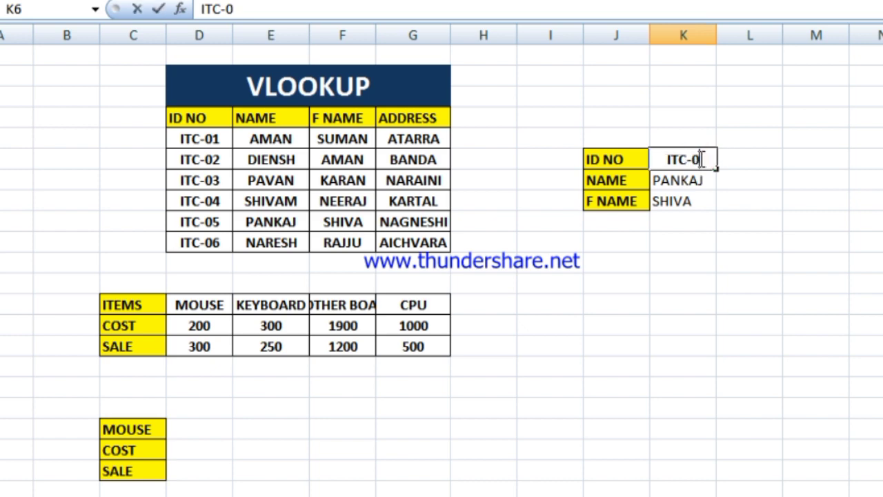
text(3)
key(Return)
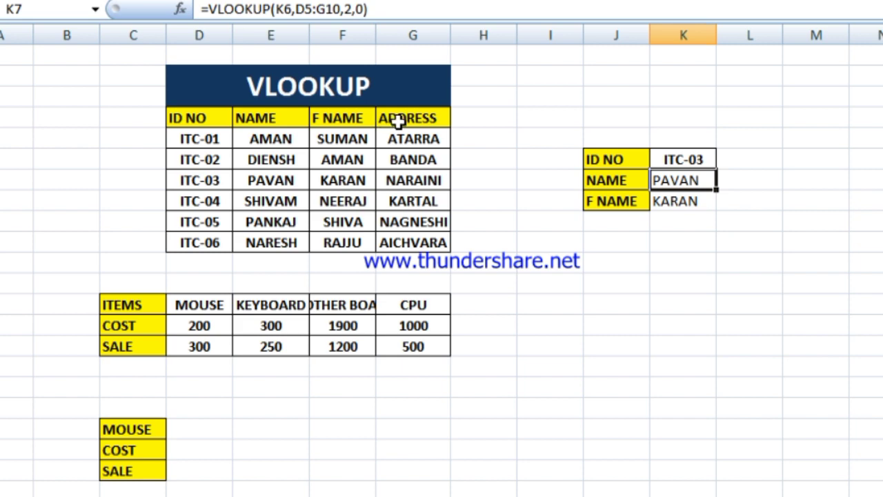
drag(612, 217, 606, 432)
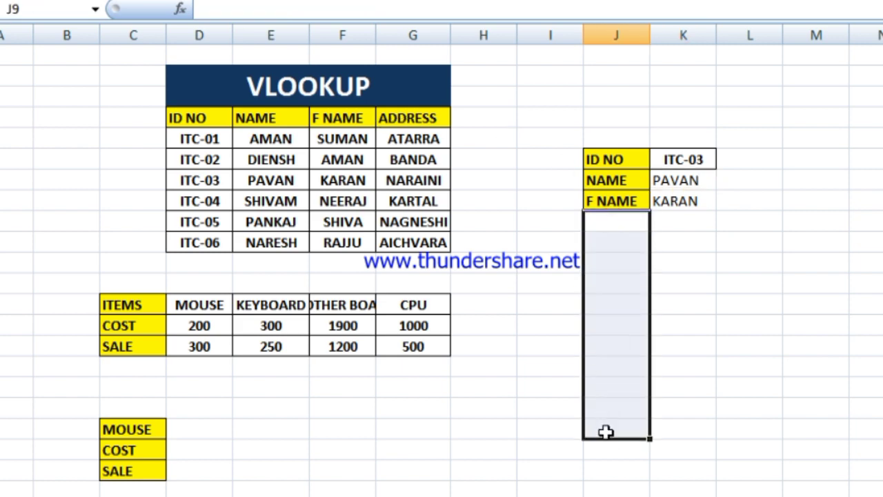
drag(682, 220, 694, 426)
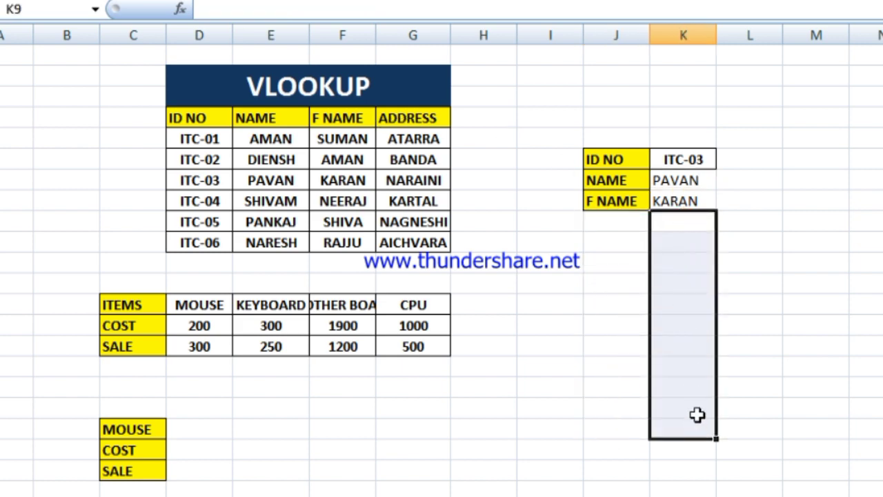
click(609, 218)
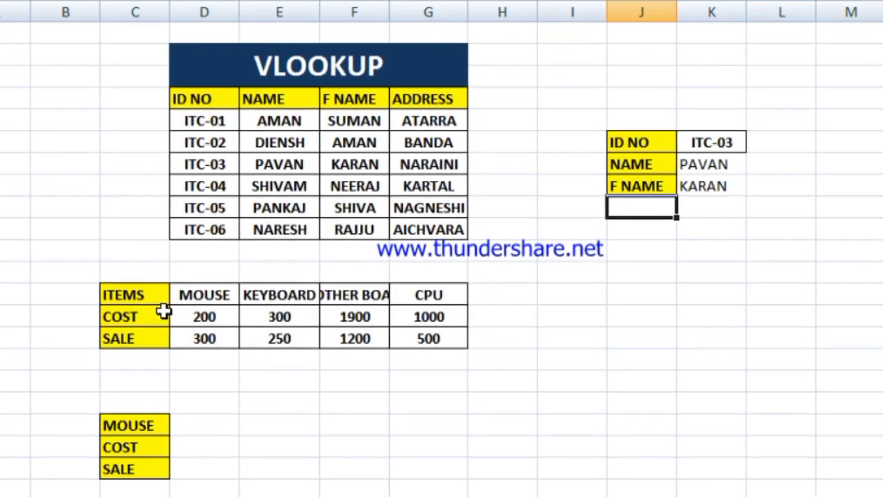
Step: Enter =HLOOKUP(C19,C13:G15,1,0) beside the MOUSE label, returning MOUSE
drag(114, 295, 433, 345)
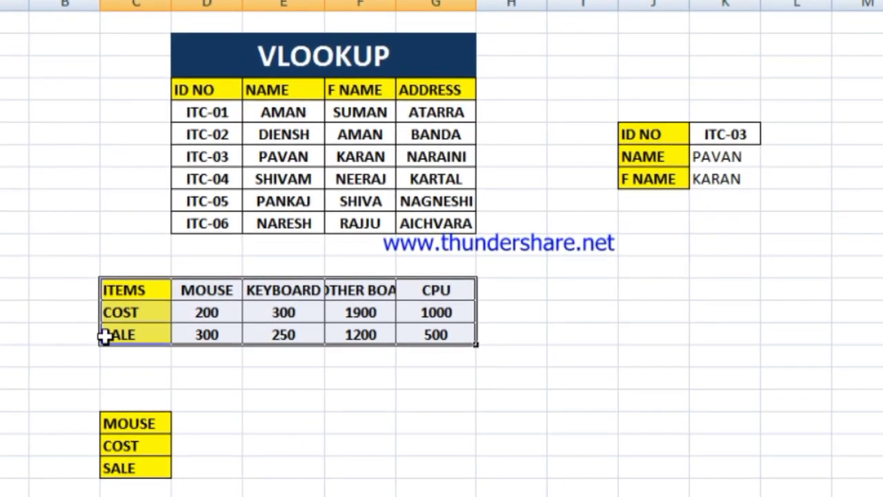
drag(28, 248, 34, 481)
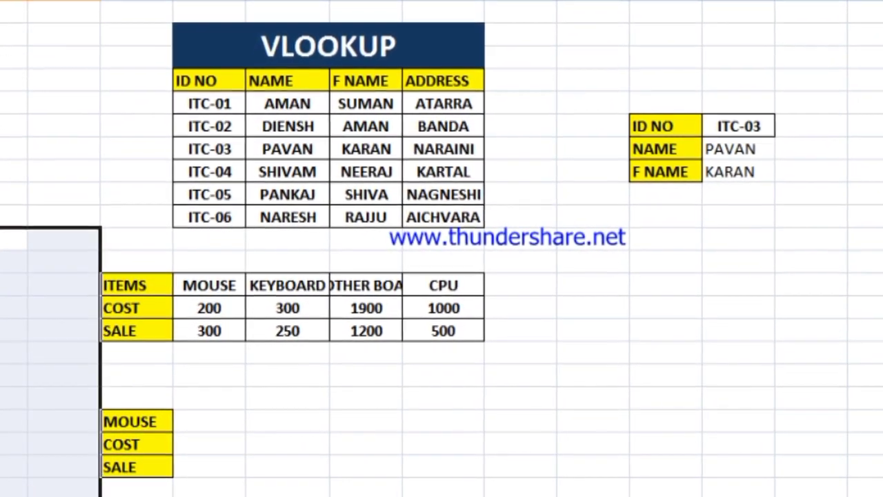
click(188, 421)
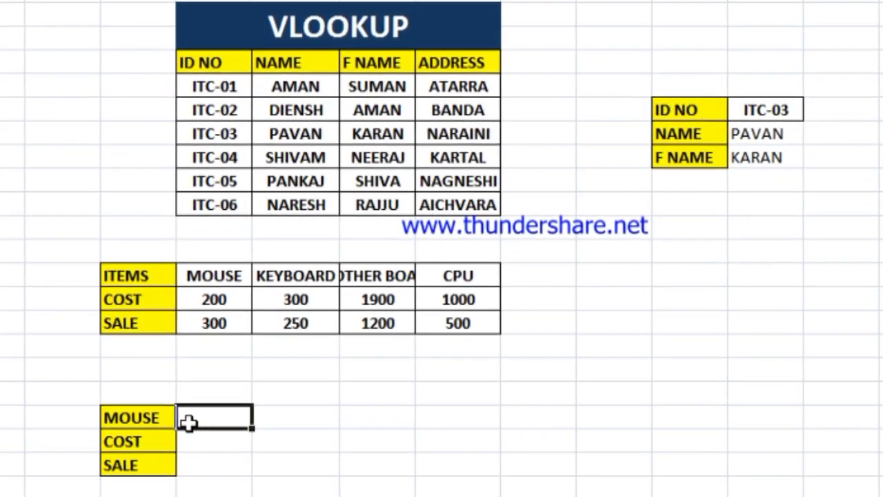
text(=)
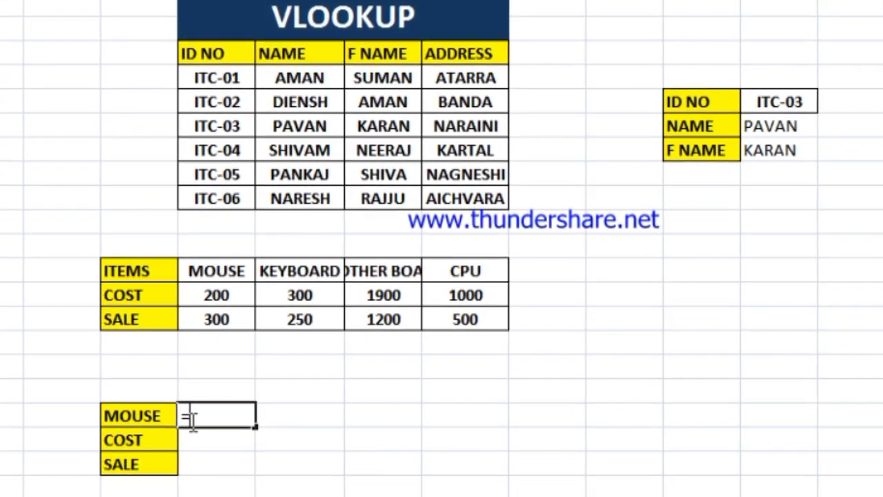
text(HLL)
key(BackSpace)
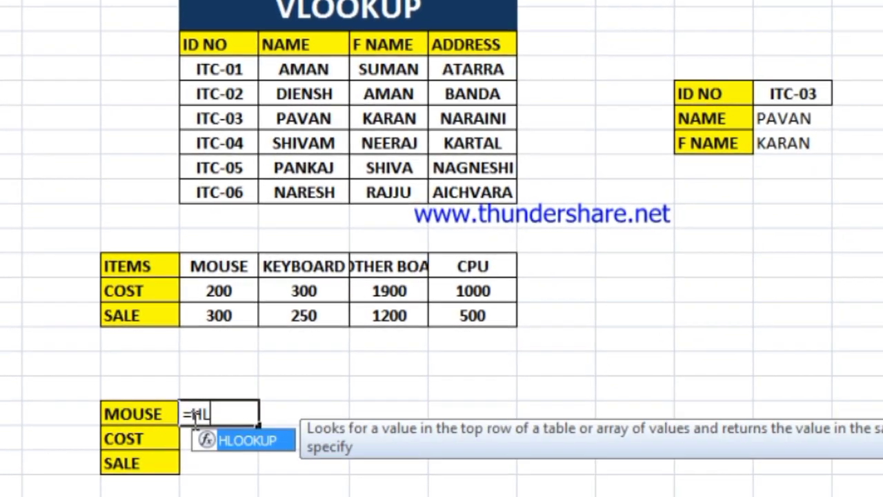
key(Tab)
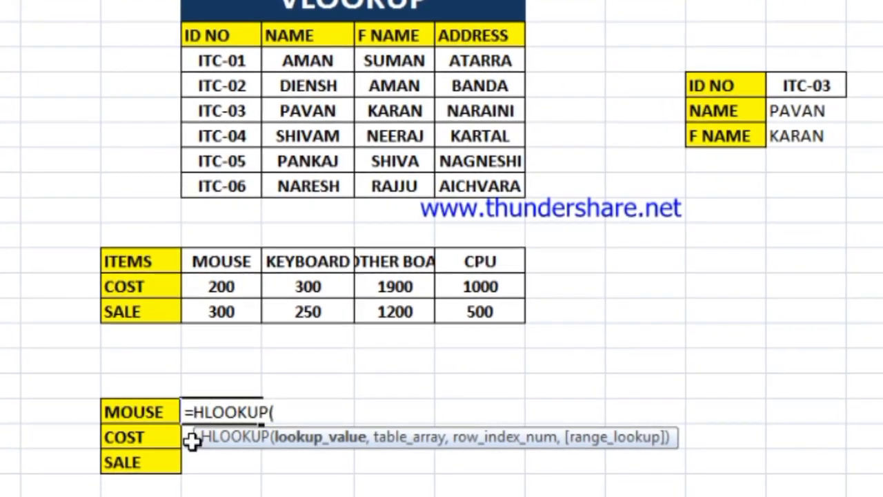
click(122, 410)
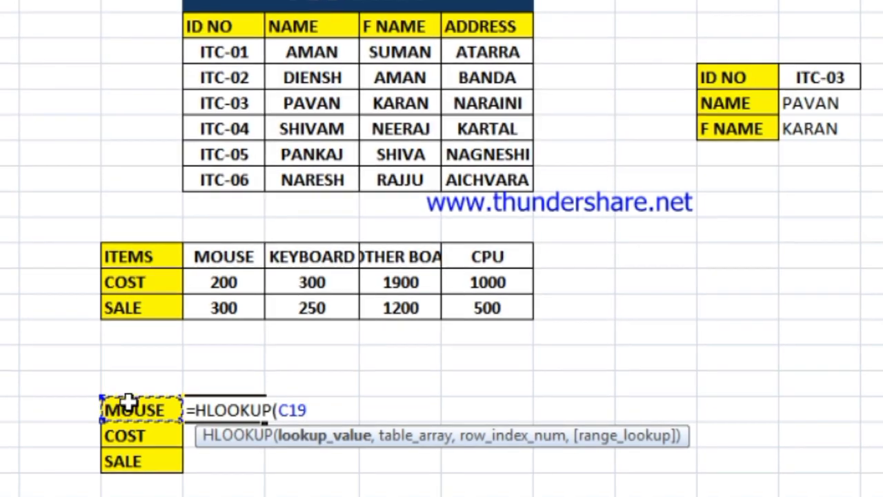
text(,)
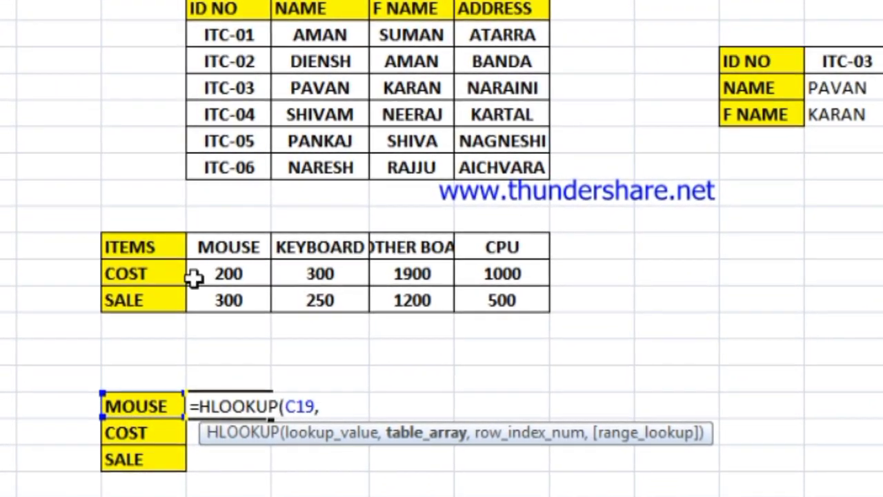
mouse_move(142, 245)
mouse_down()
mouse_move(207, 284)
mouse_move(501, 290)
mouse_up()
text(,1)
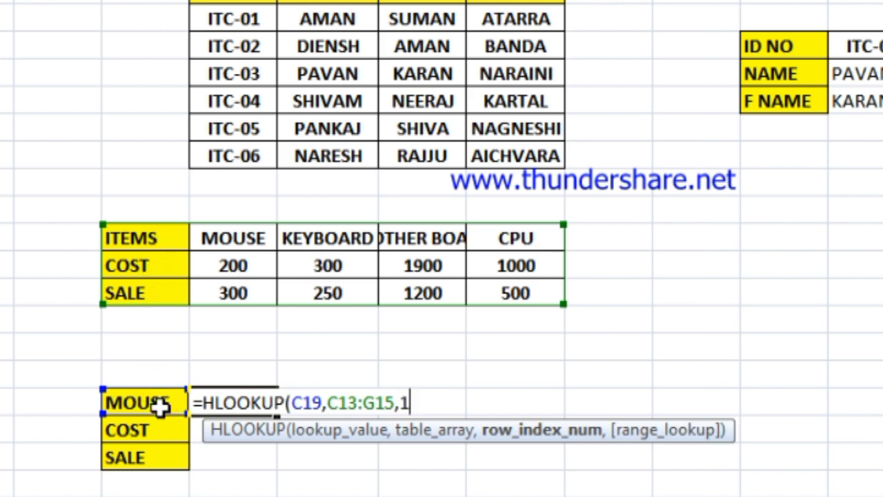
text(,0)
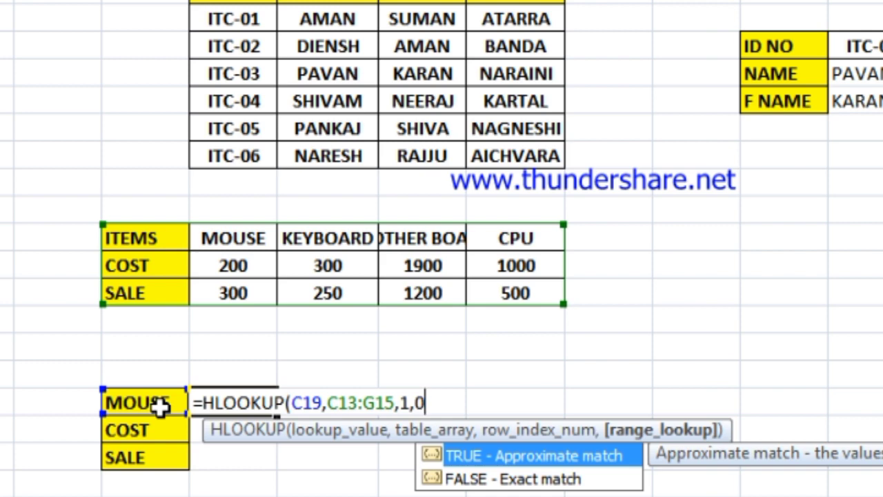
key(Return)
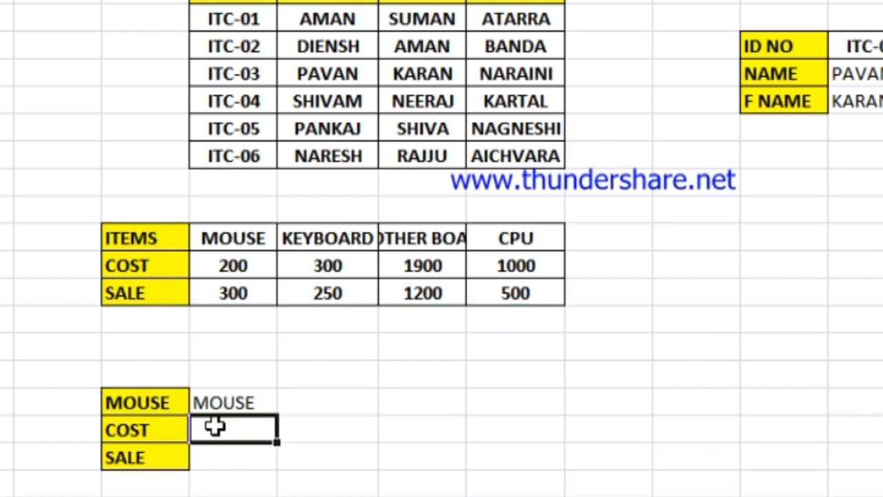
Step: Enter =HLOOKUP(C19,C13:G15,2,) in the COST cell, returning 200
text(=)
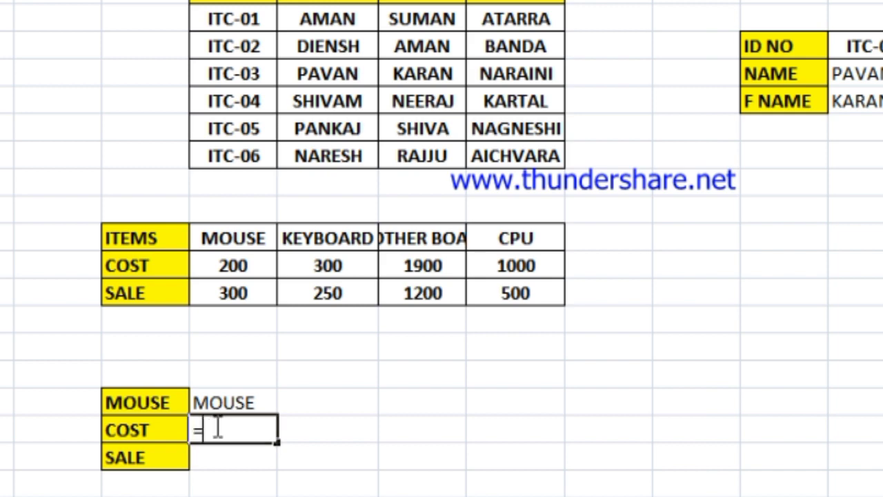
text(H)
key(Tab)
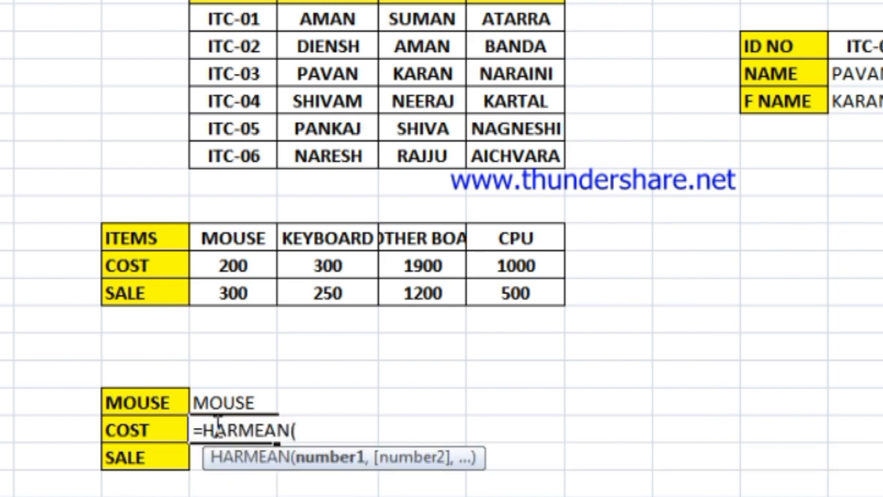
key(BackSpace)
key(BackSpace)
key(BackSpace)
key(BackSpace)
key(BackSpace)
key(BackSpace)
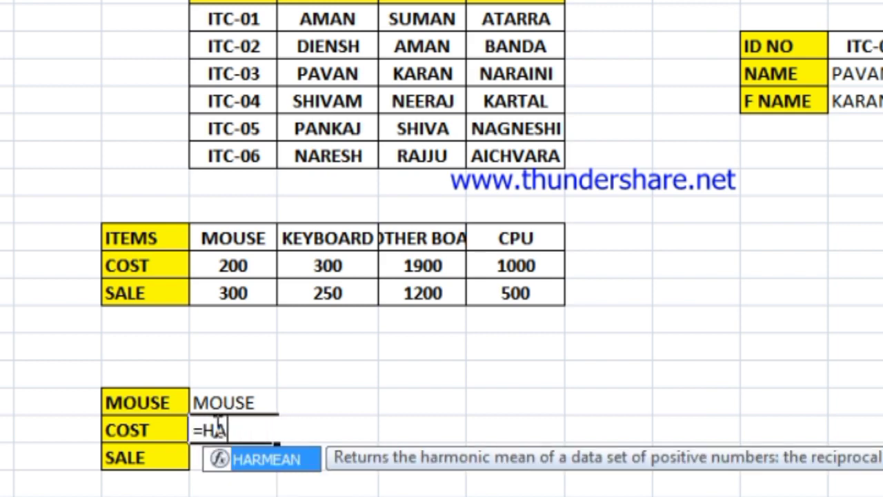
key(BackSpace)
text(HL)
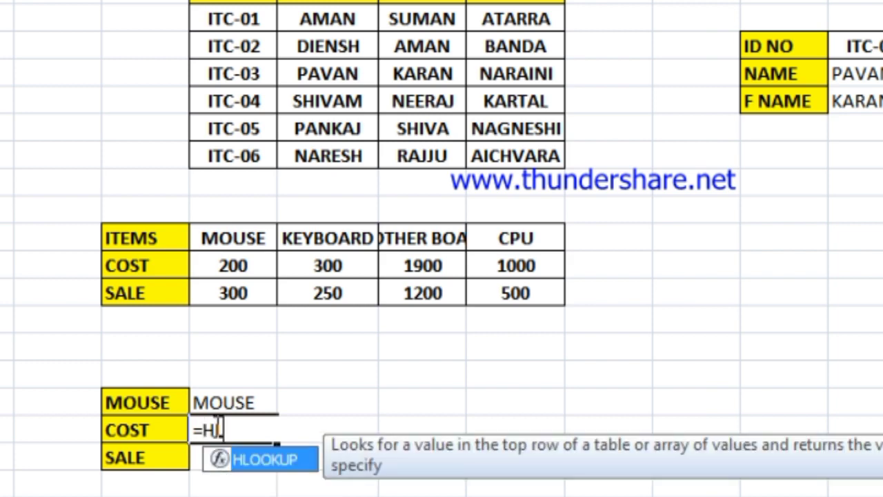
key(Tab)
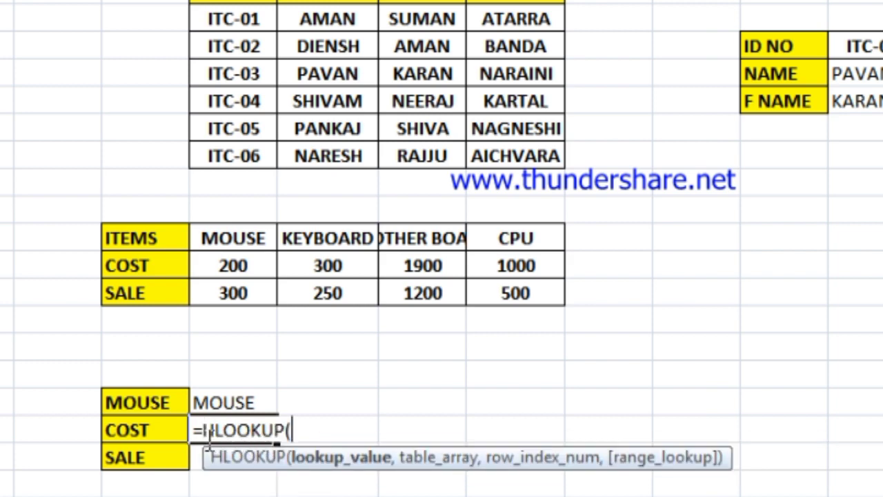
click(142, 400)
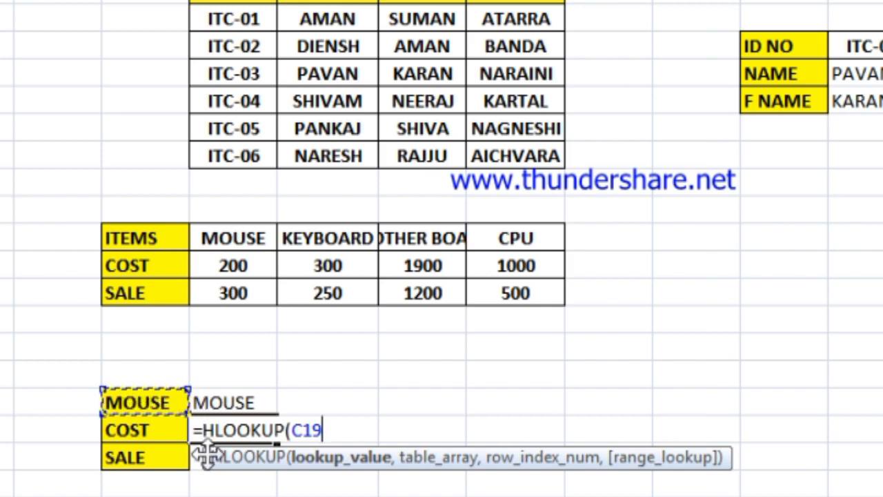
text(,)
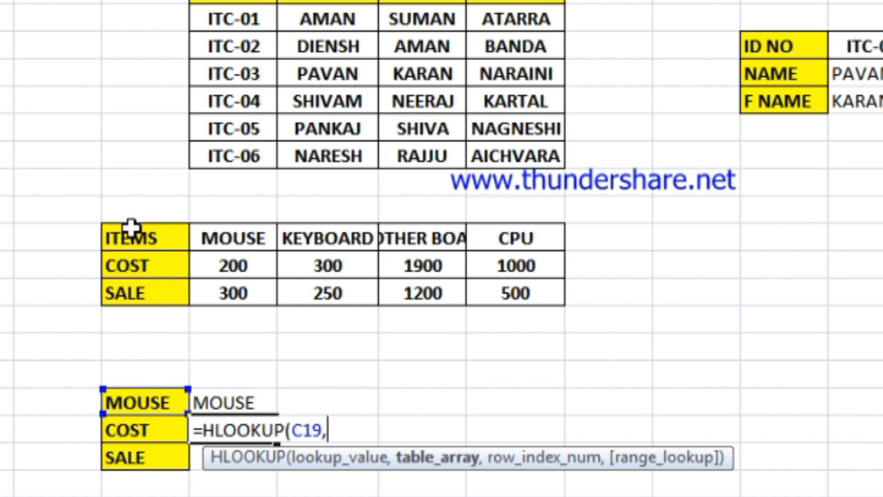
drag(131, 238, 499, 298)
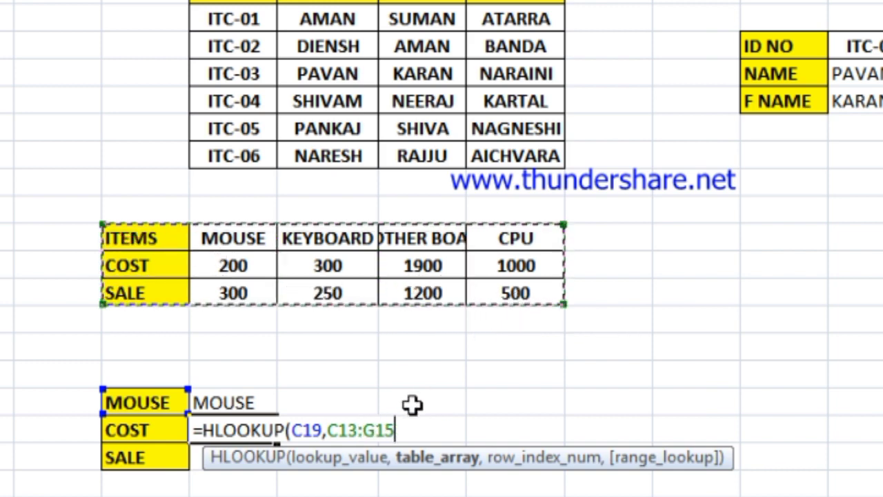
text(,2)
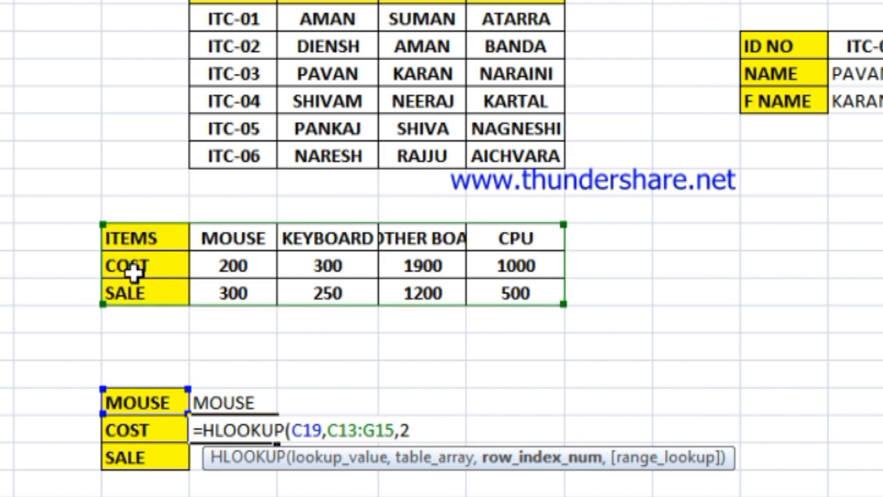
text(,)
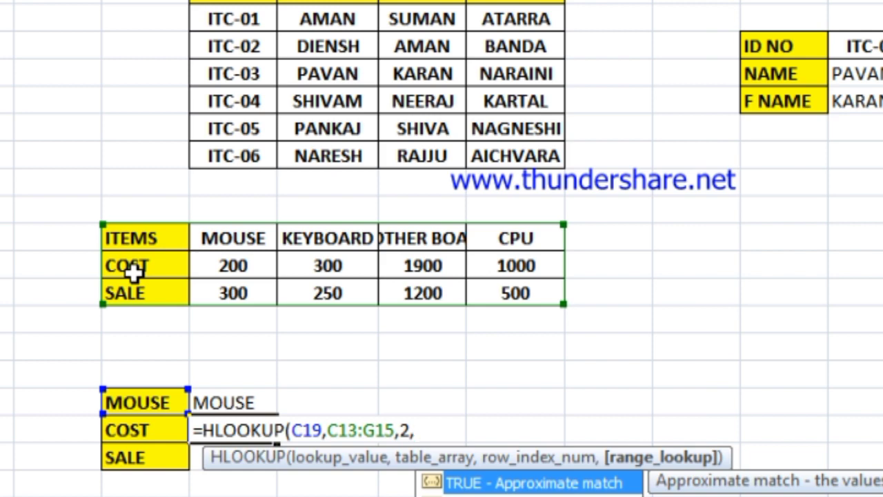
text())
key(Return)
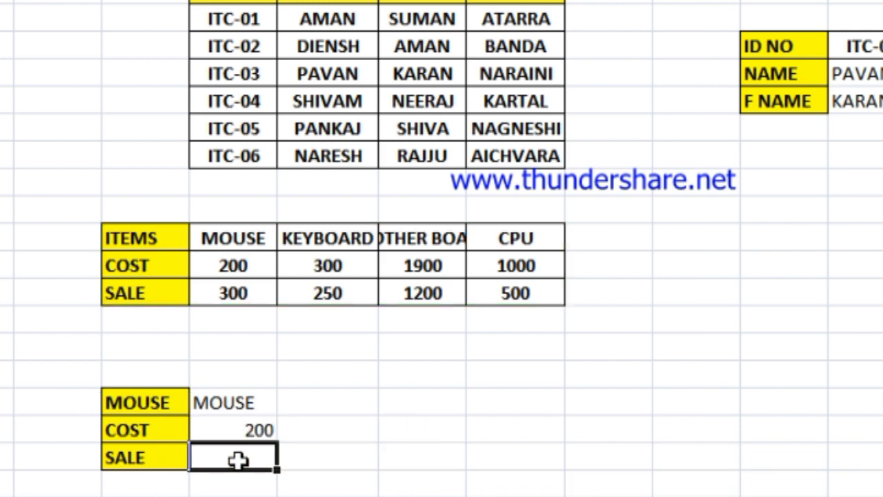
Step: Enter =HLOOKUP(C19,C13:G15,3,0) in the SALE cell, returning 300
text(=H)
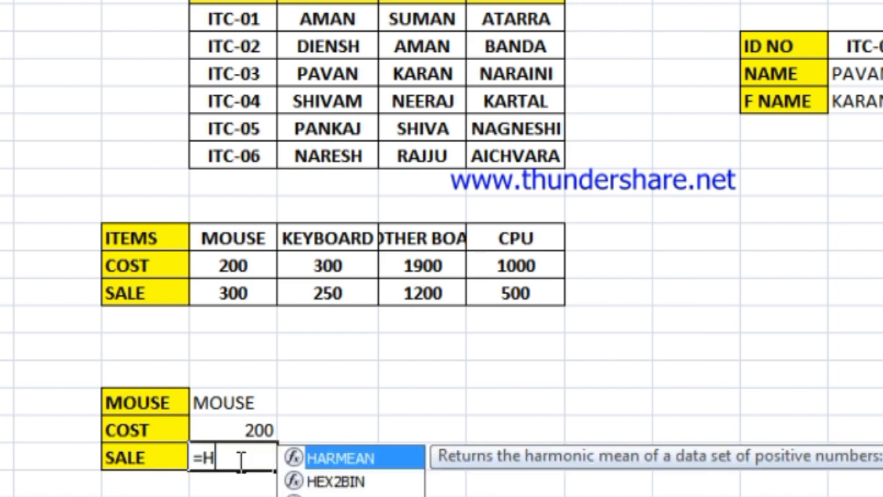
text(L)
key(Tab)
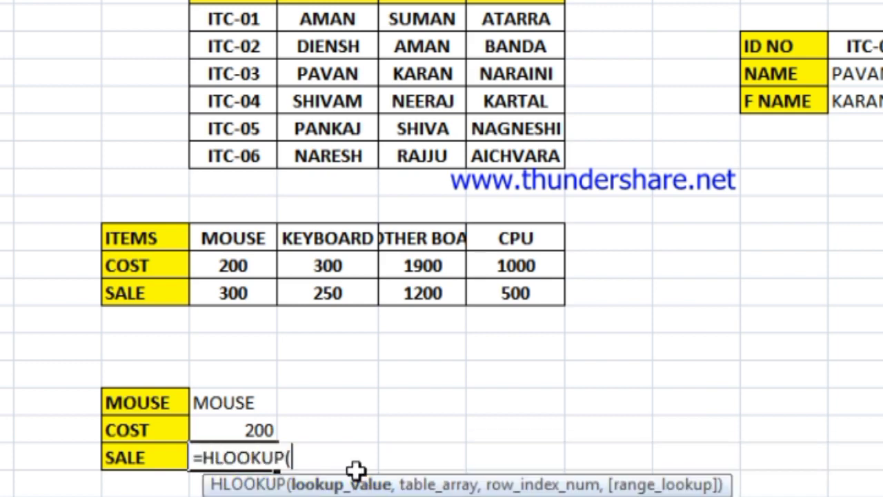
click(129, 401)
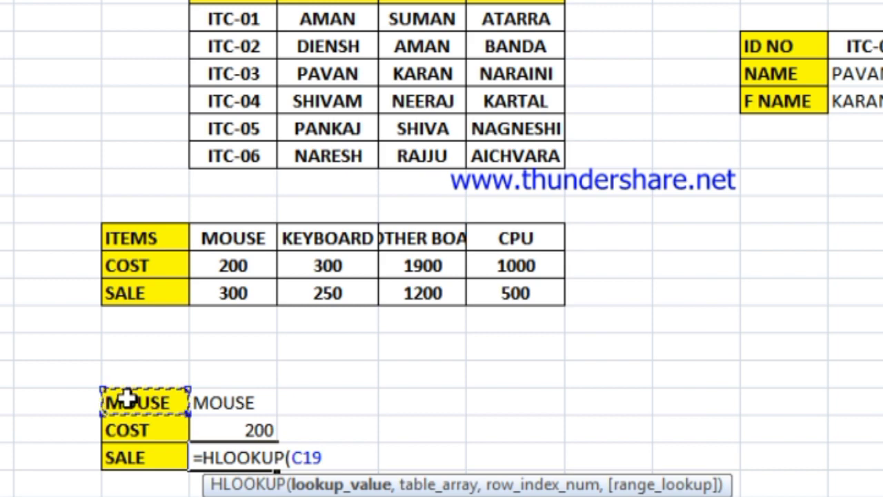
text(,)
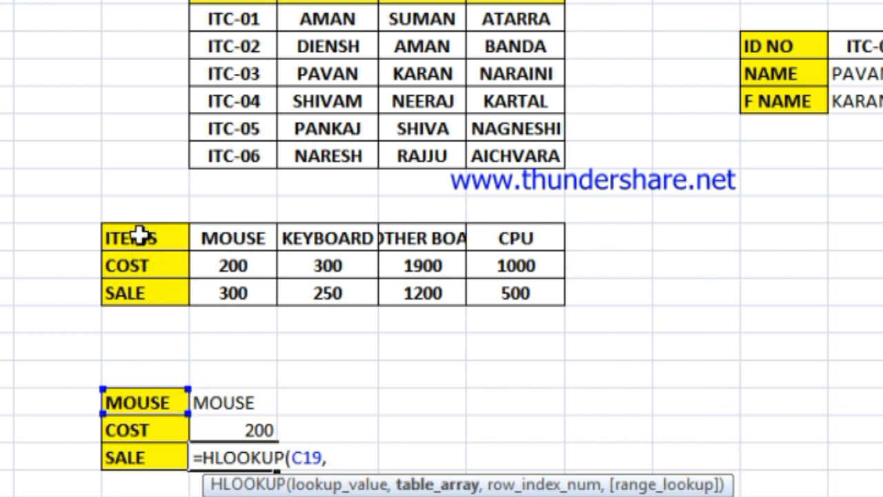
drag(132, 237, 512, 295)
text(,3)
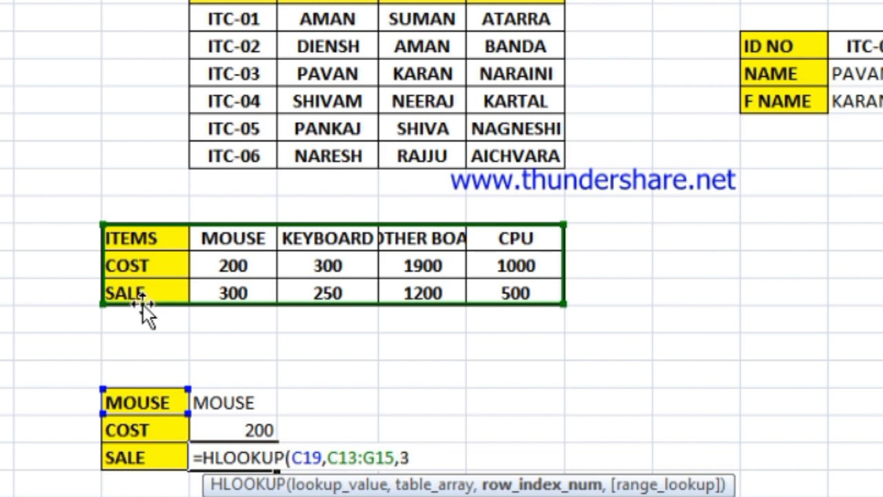
text(,0)
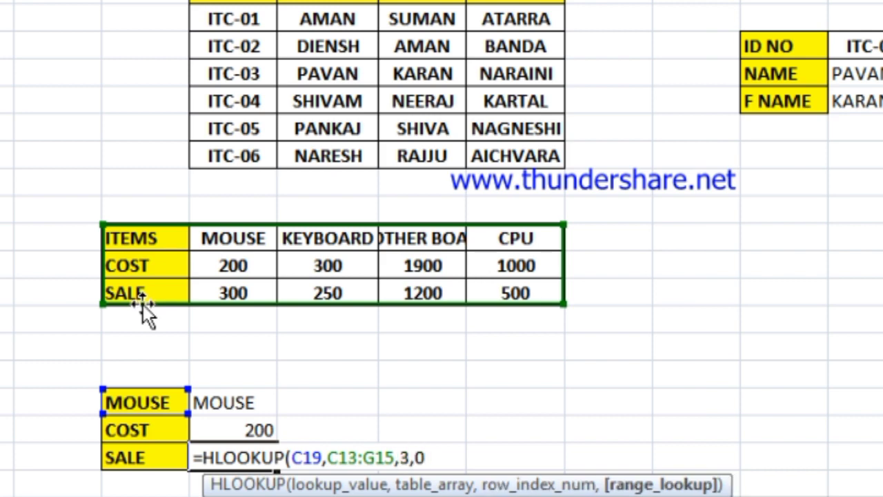
key(Return)
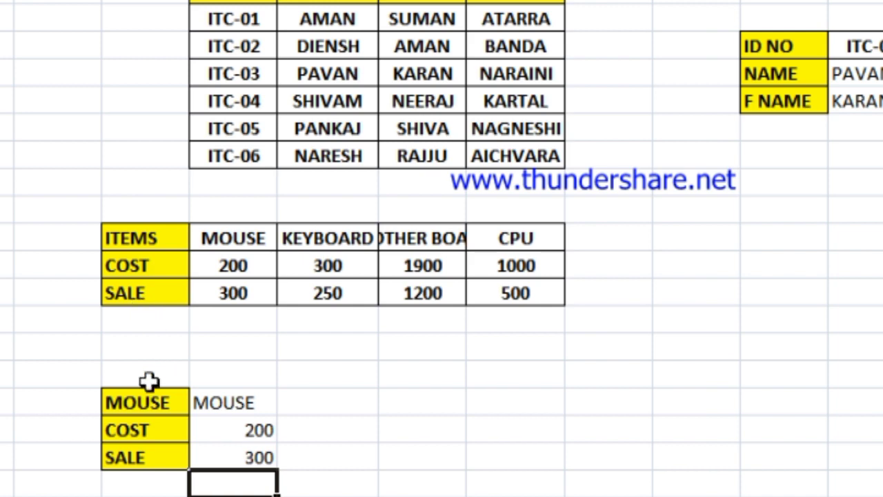
Step: Autofit the MOTHER BOARD column and switch the lookup item to KEYBOARD (cost 300, sale 250)
click(134, 401)
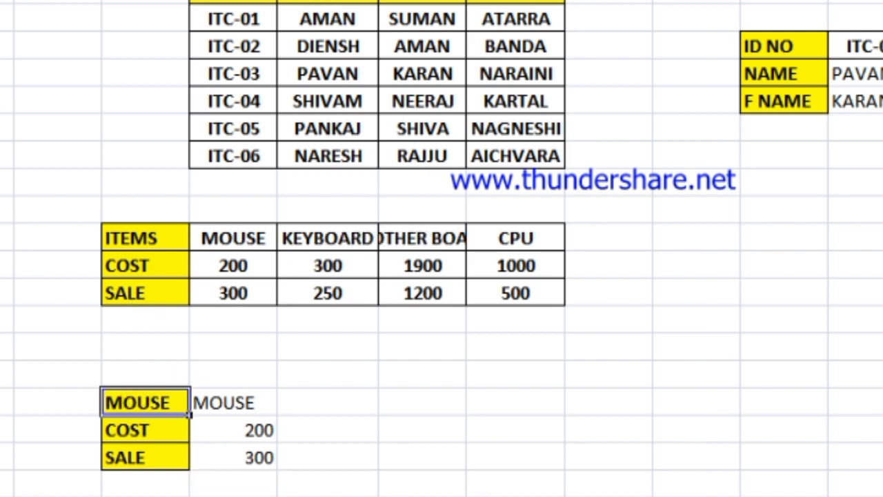
double_click(466, 0)
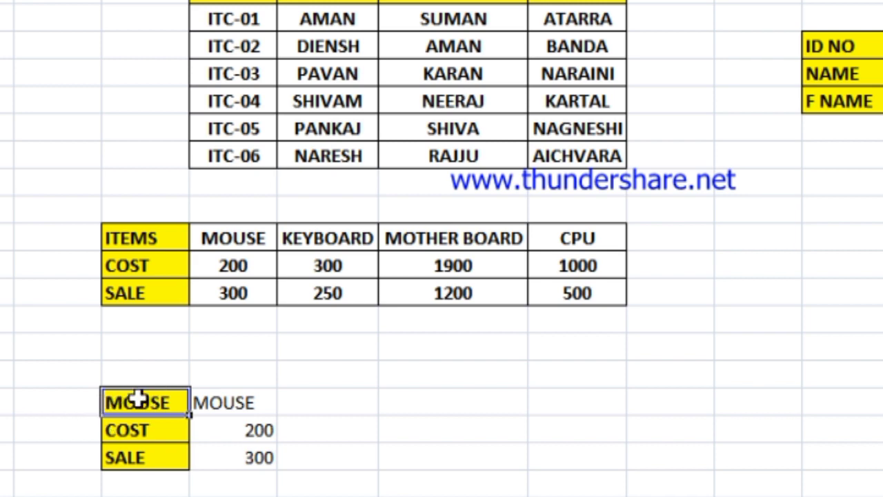
text(M)
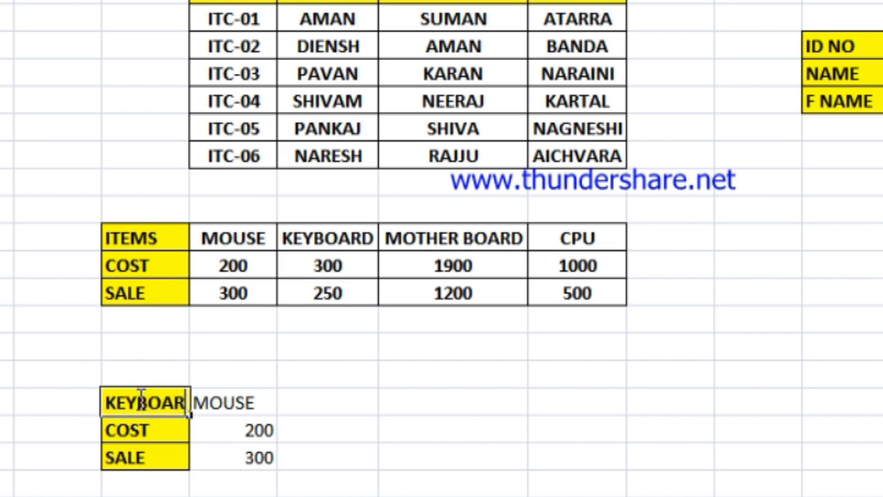
text(D)
key(Return)
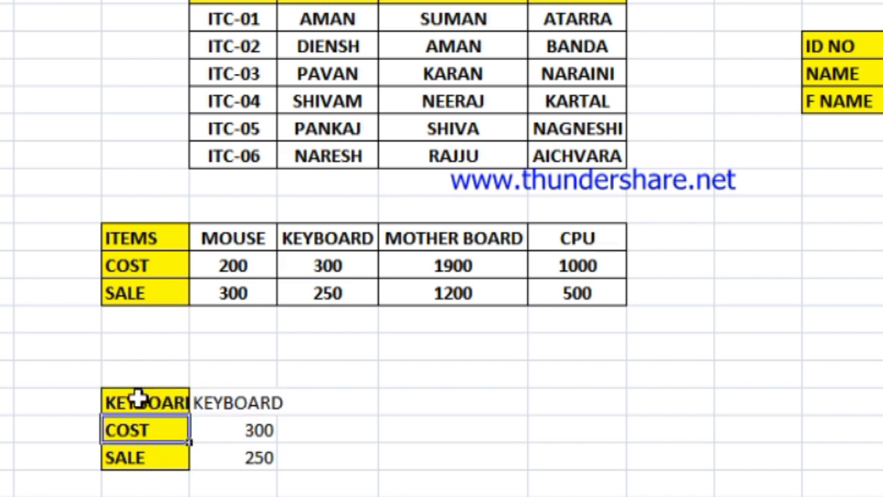